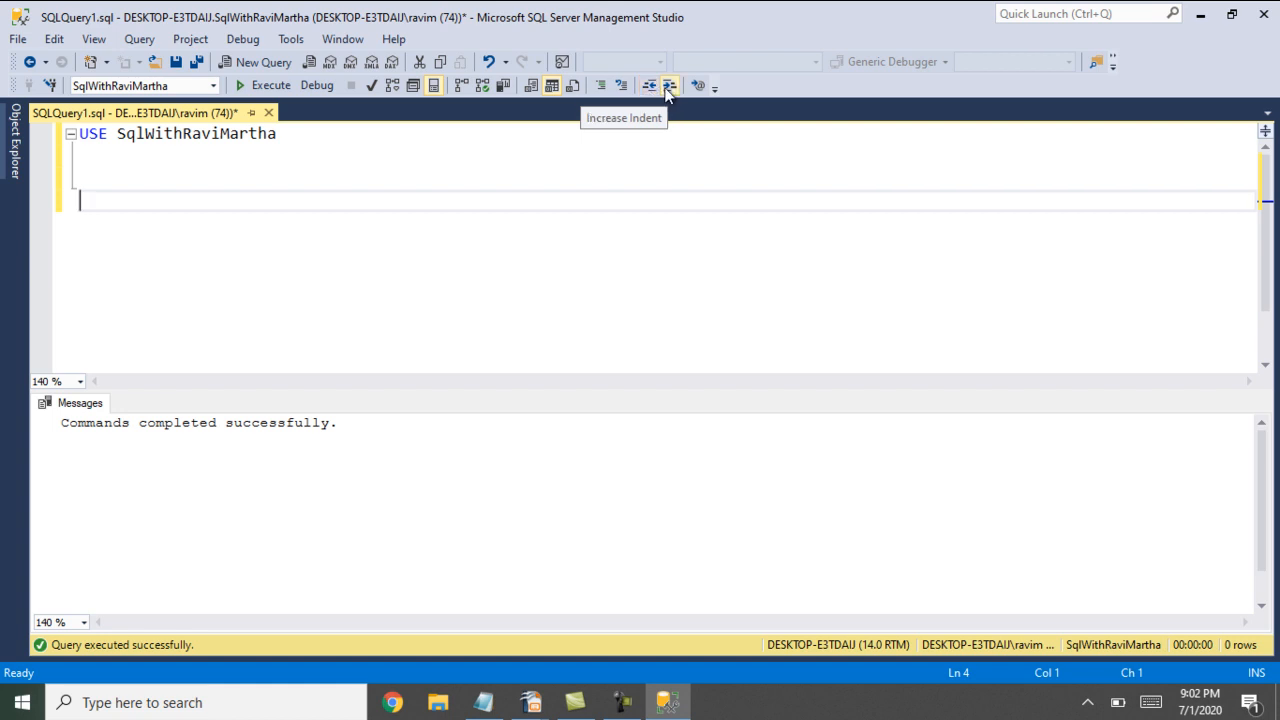
{"action": "left_click", "coordinate": [177, 64]}
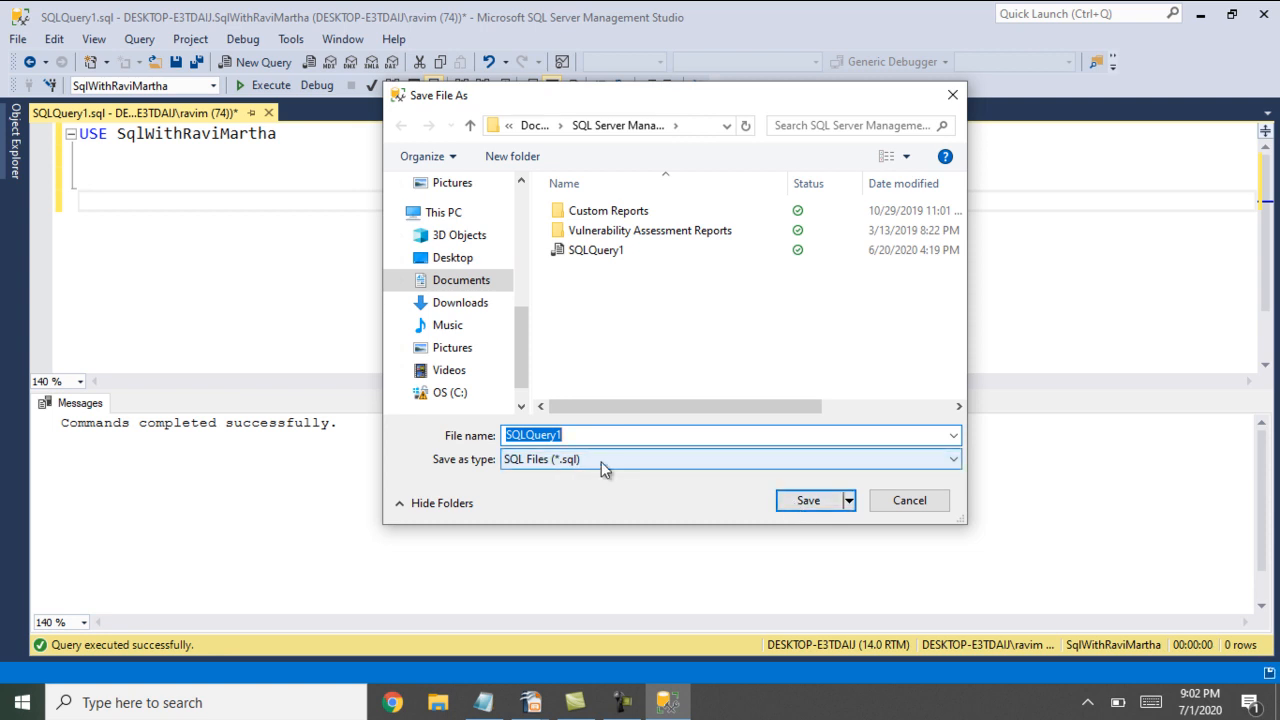
{"action": "left_click", "coordinate": [912, 500]}
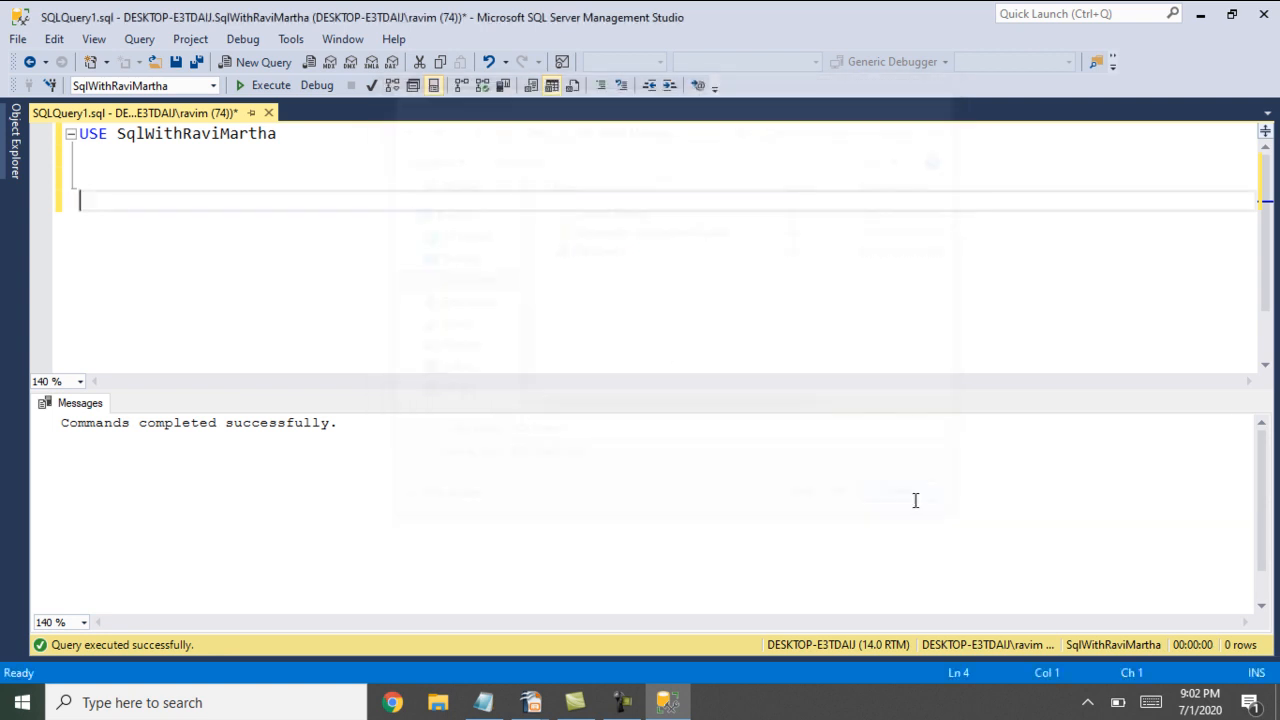
{"action": "left_click", "coordinate": [289, 40]}
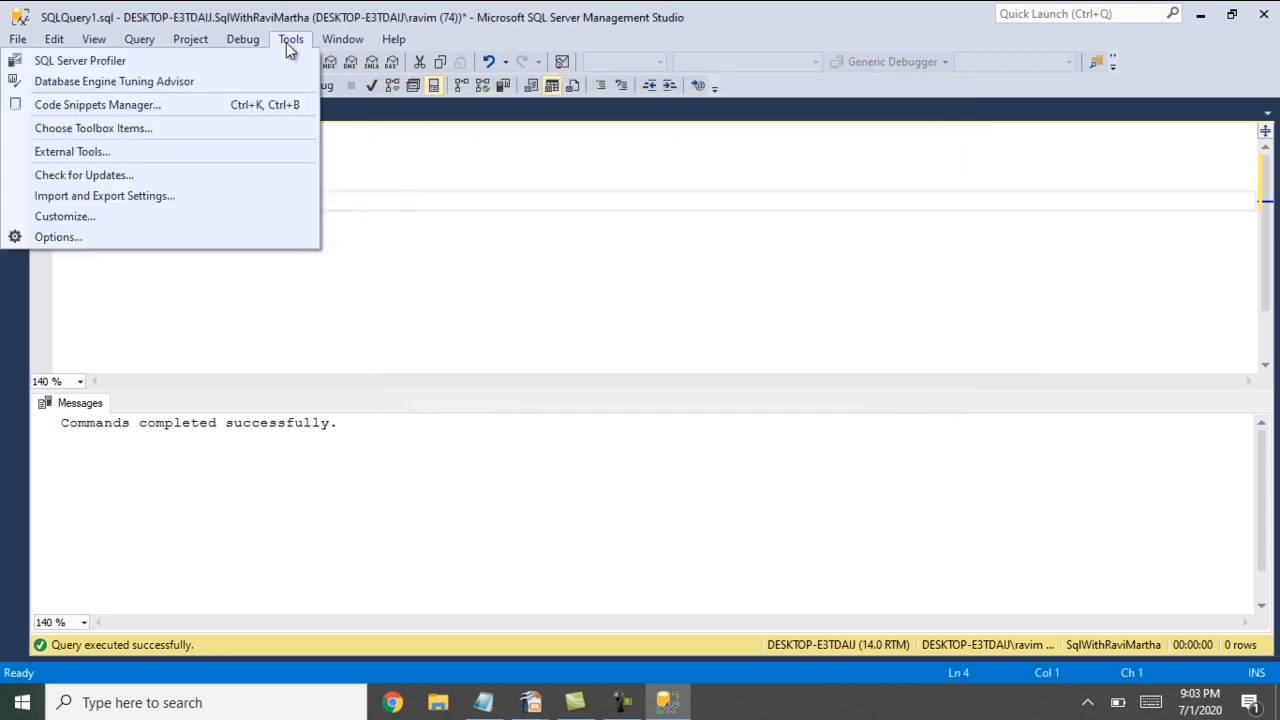
{"action": "left_click", "coordinate": [436, 240]}
Display the Object Explorer, pin it open beside the query editor, and set it back to auto-hide
{"action": "left_click", "coordinate": [102, 41]}
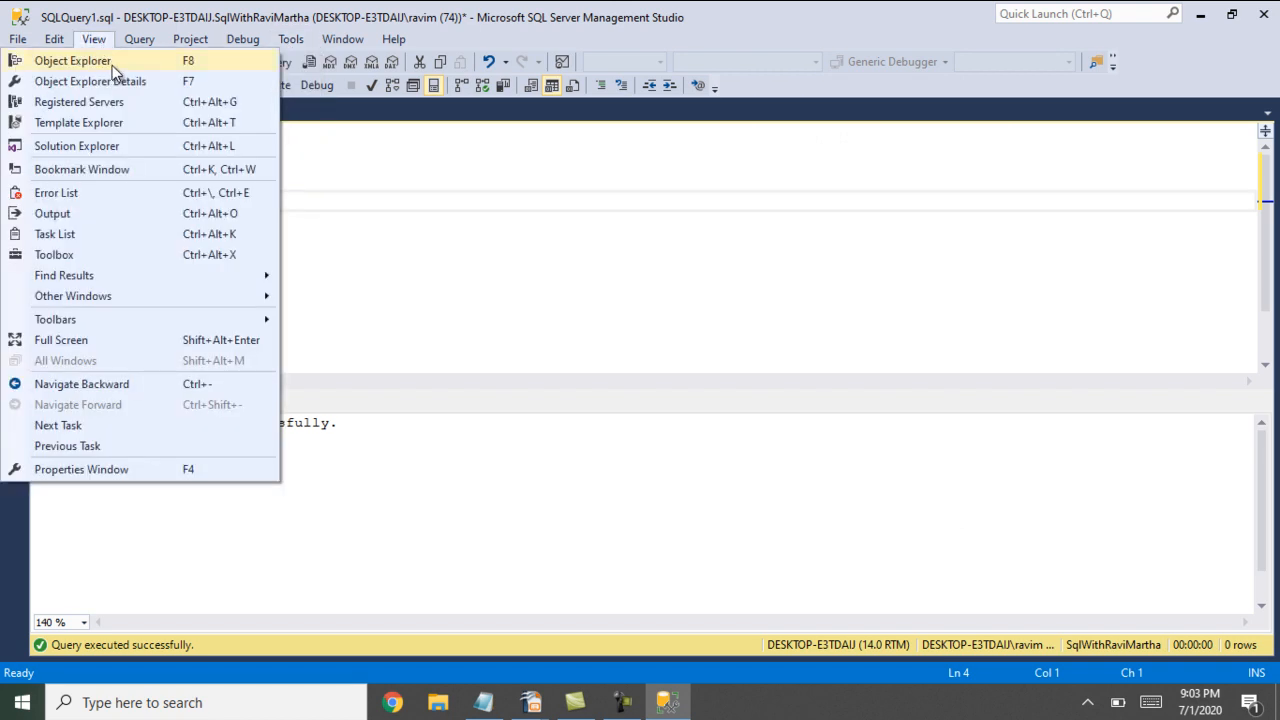
{"action": "left_click", "coordinate": [118, 62]}
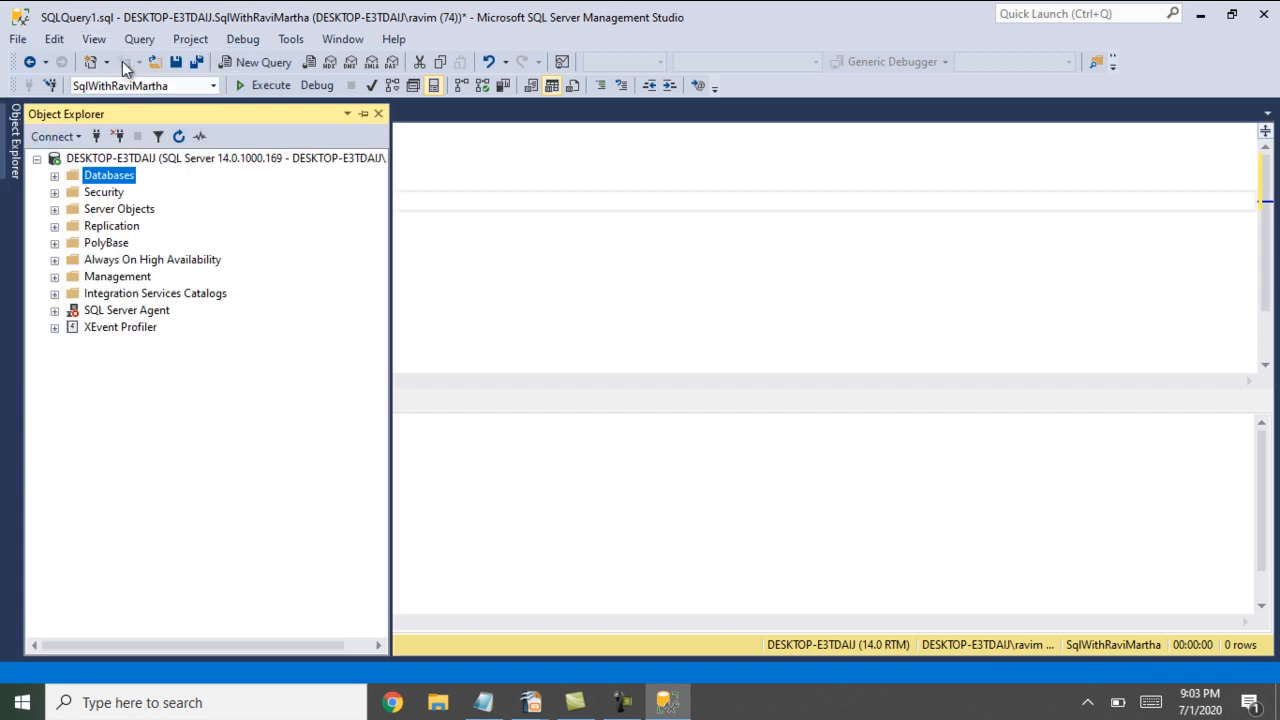
{"action": "left_click", "coordinate": [543, 220]}
{"action": "left_click", "coordinate": [15, 140]}
{"action": "left_click", "coordinate": [363, 115]}
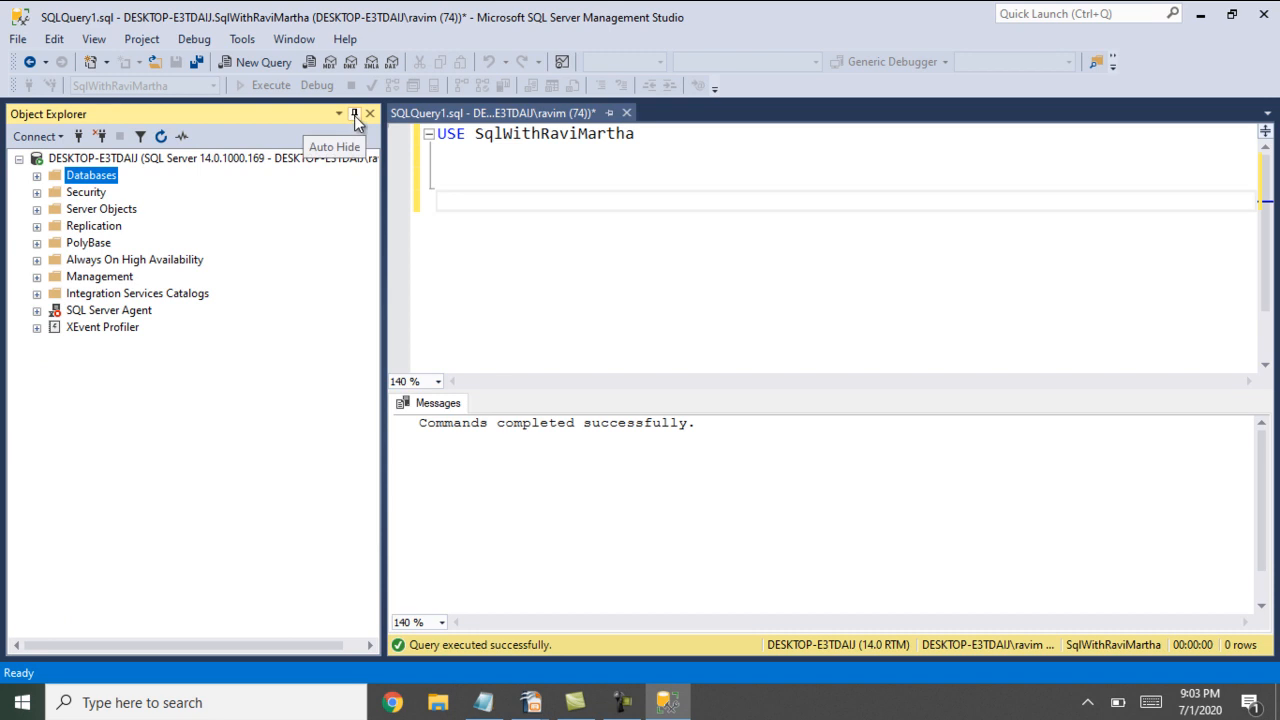
{"action": "left_click", "coordinate": [354, 115]}
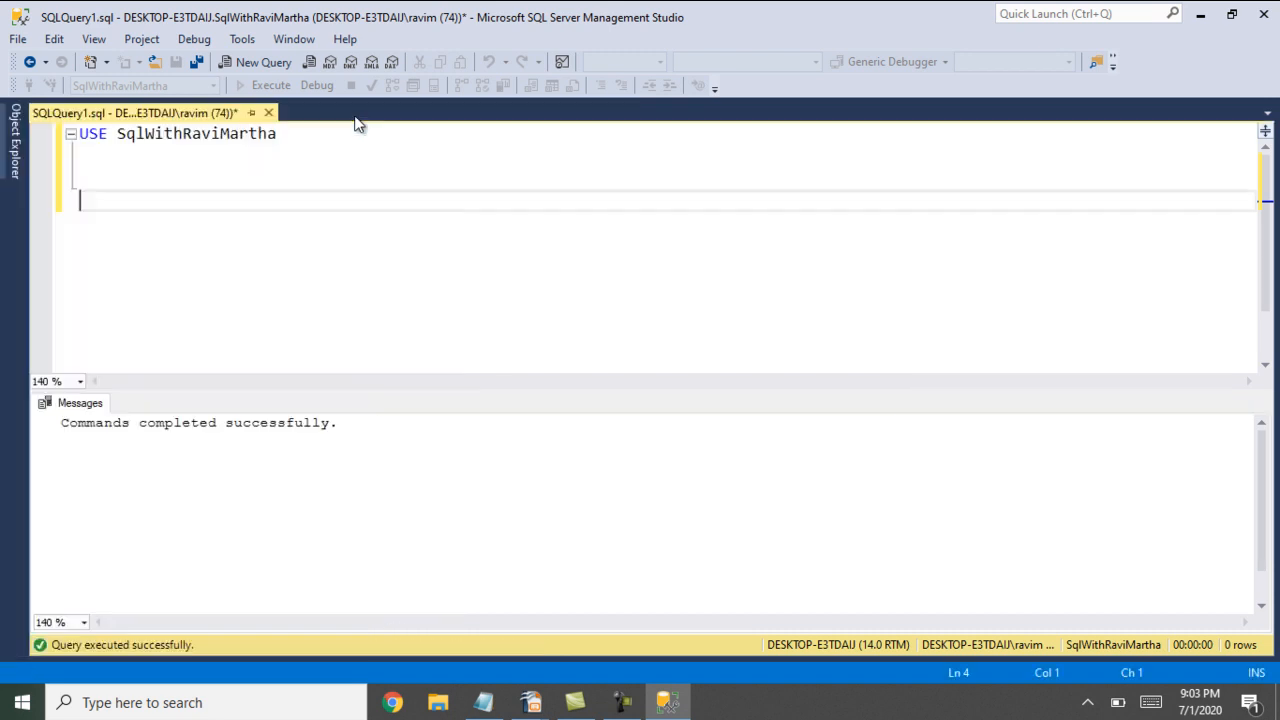
Pin the Object Explorer open beside the query editor, then close and redisplay it
{"action": "left_click", "coordinate": [18, 150]}
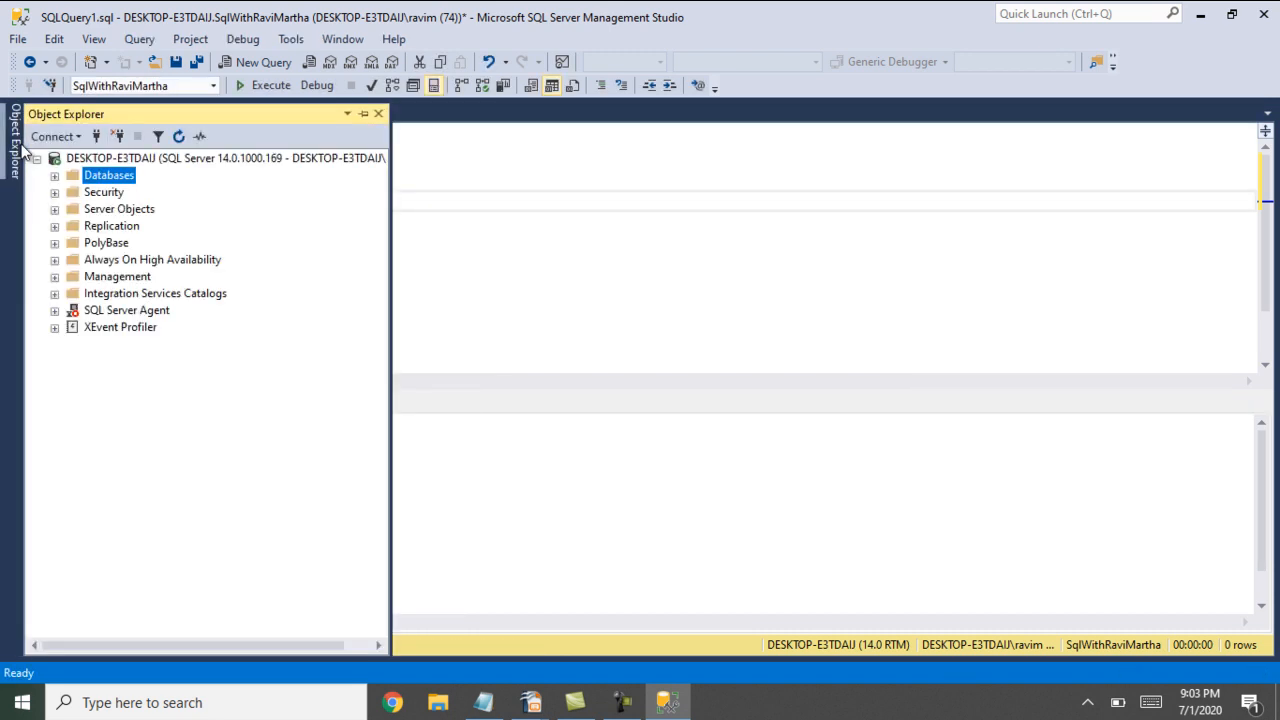
{"action": "left_click", "coordinate": [365, 114]}
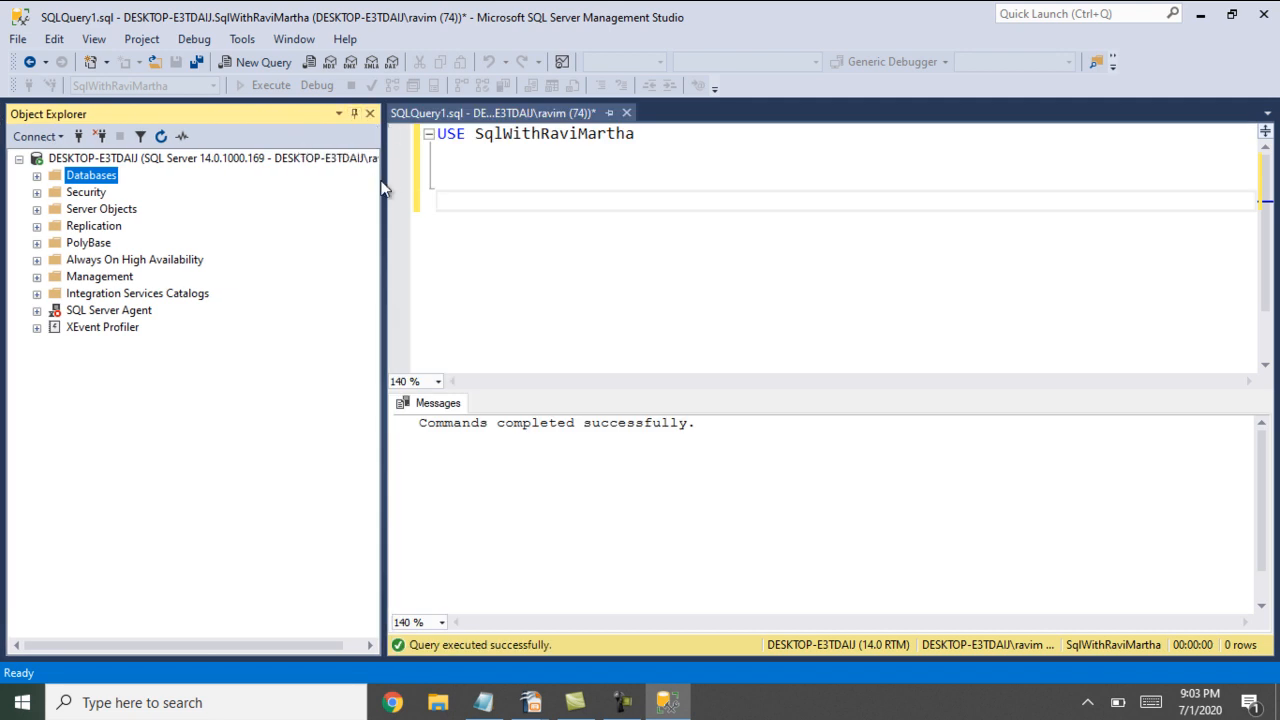
{"action": "left_click", "coordinate": [370, 114]}
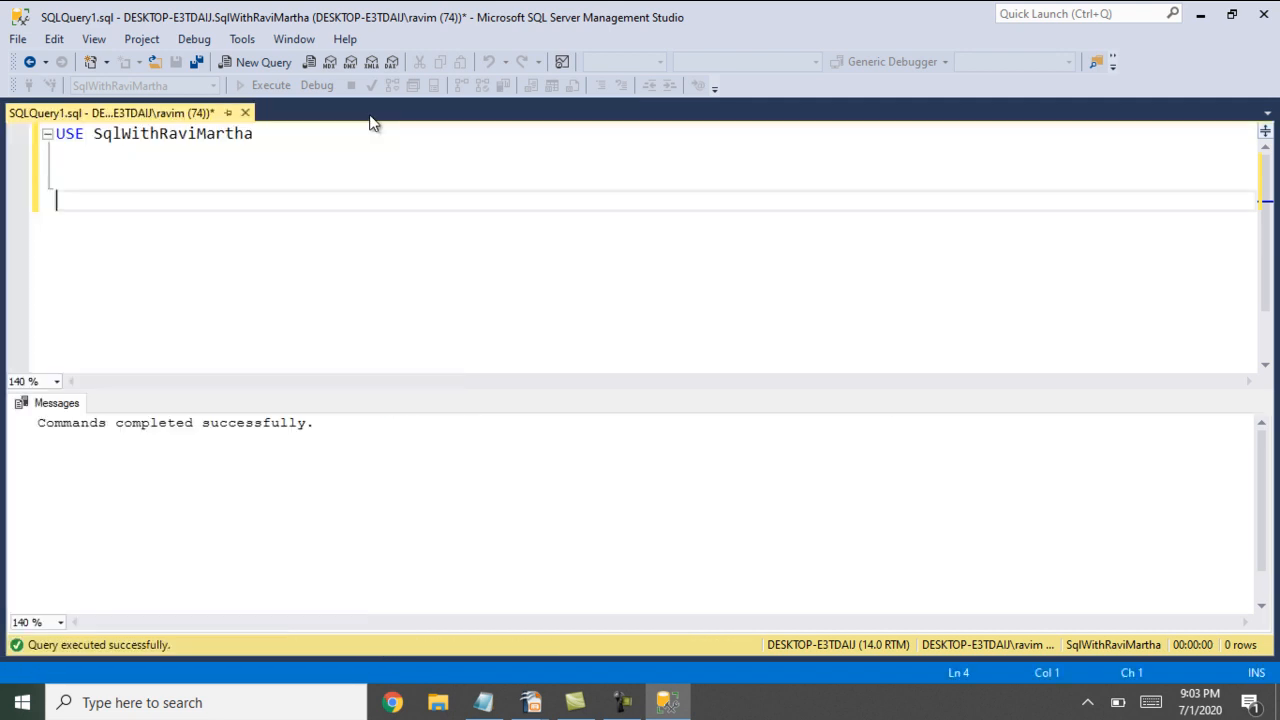
{"action": "left_click", "coordinate": [101, 40]}
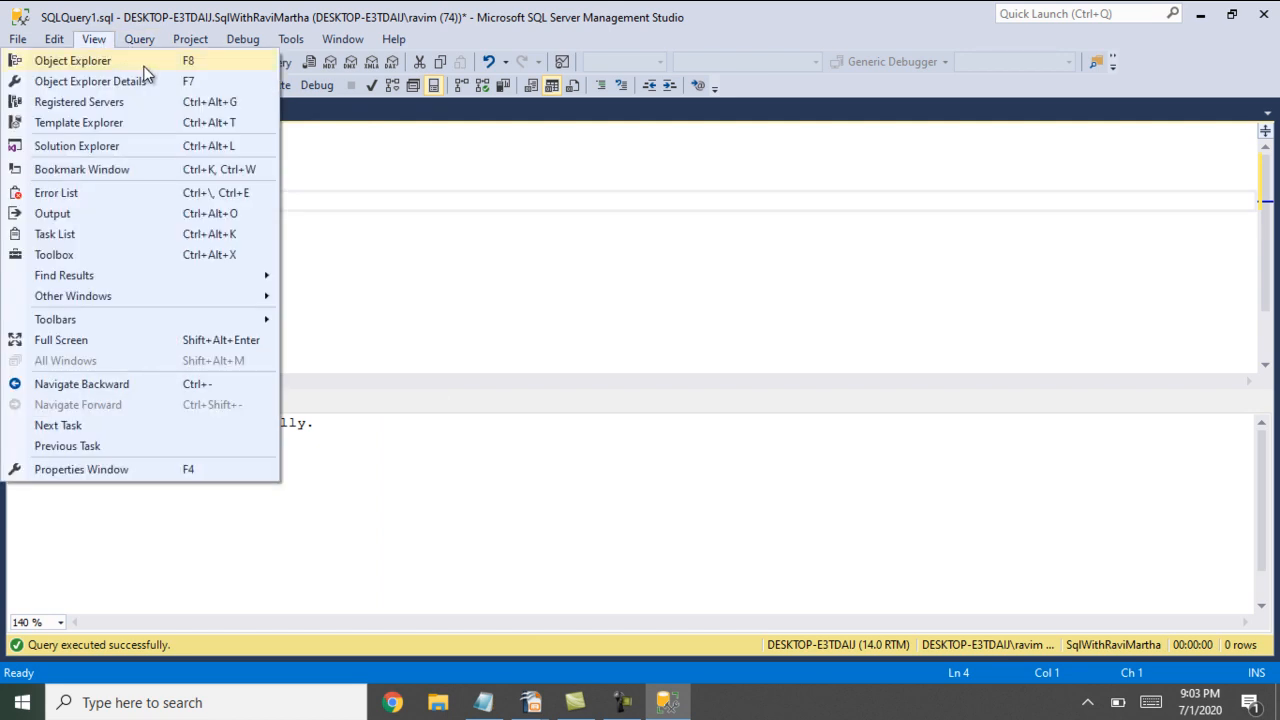
{"action": "left_click", "coordinate": [72, 61]}
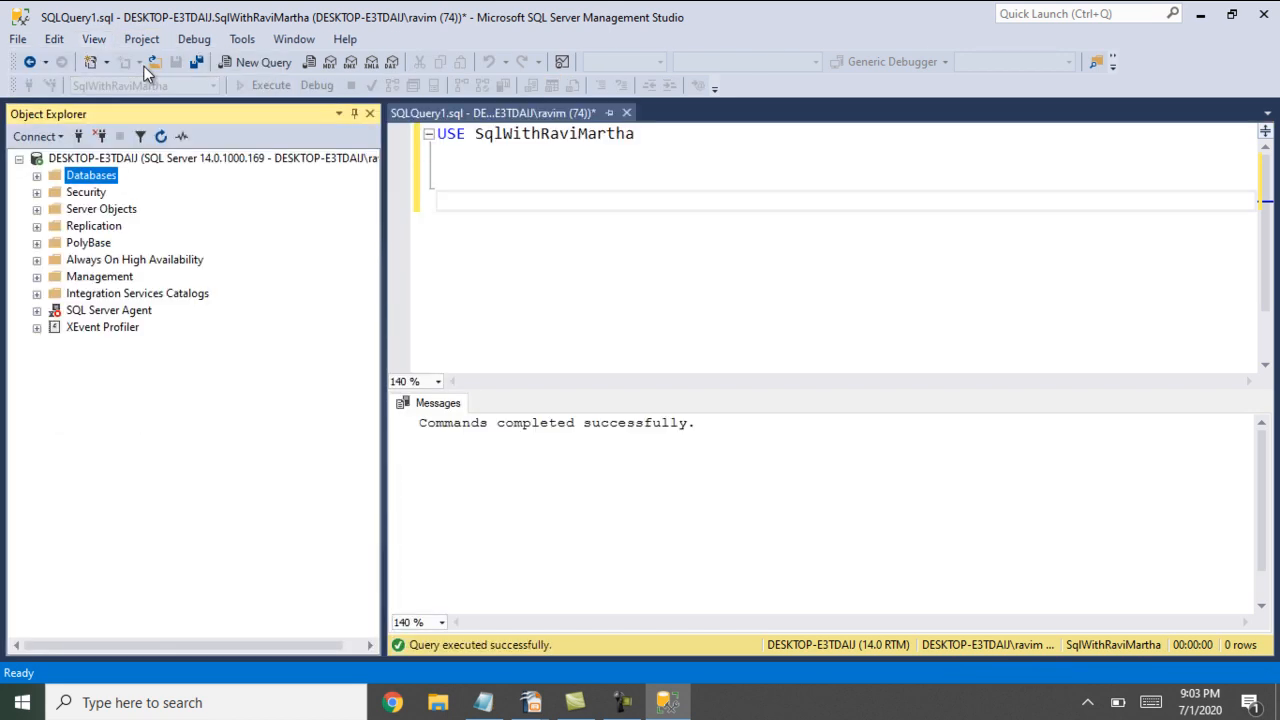
View the server's databases in Object Explorer Details and return to the SQLQuery1.sql query
{"action": "left_click", "coordinate": [146, 47]}
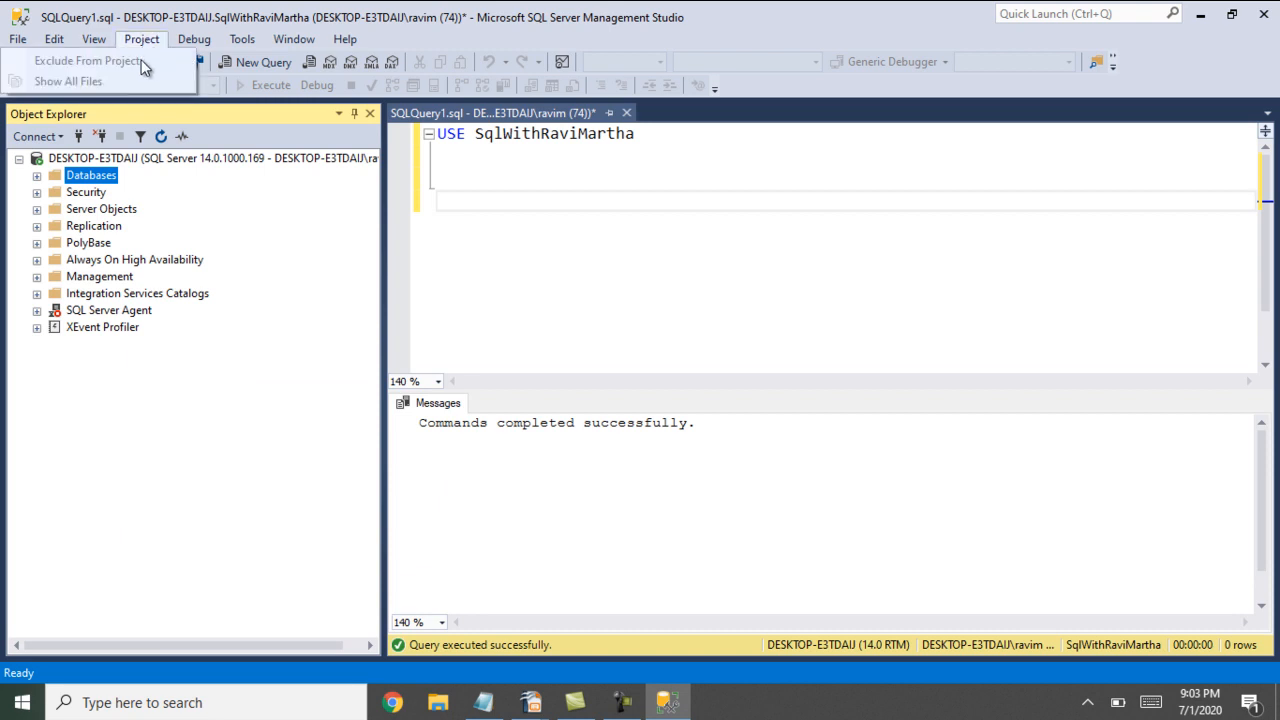
{"action": "left_click", "coordinate": [103, 43]}
{"action": "left_click", "coordinate": [94, 39]}
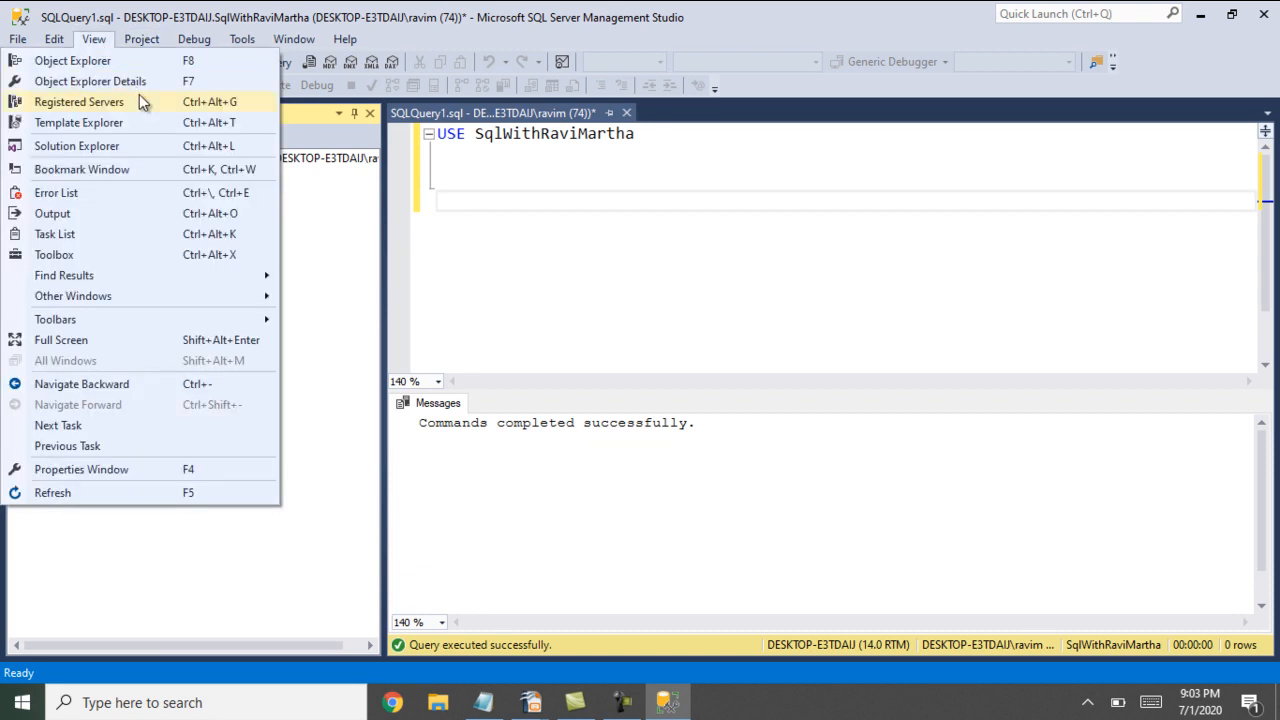
{"action": "left_click", "coordinate": [147, 79]}
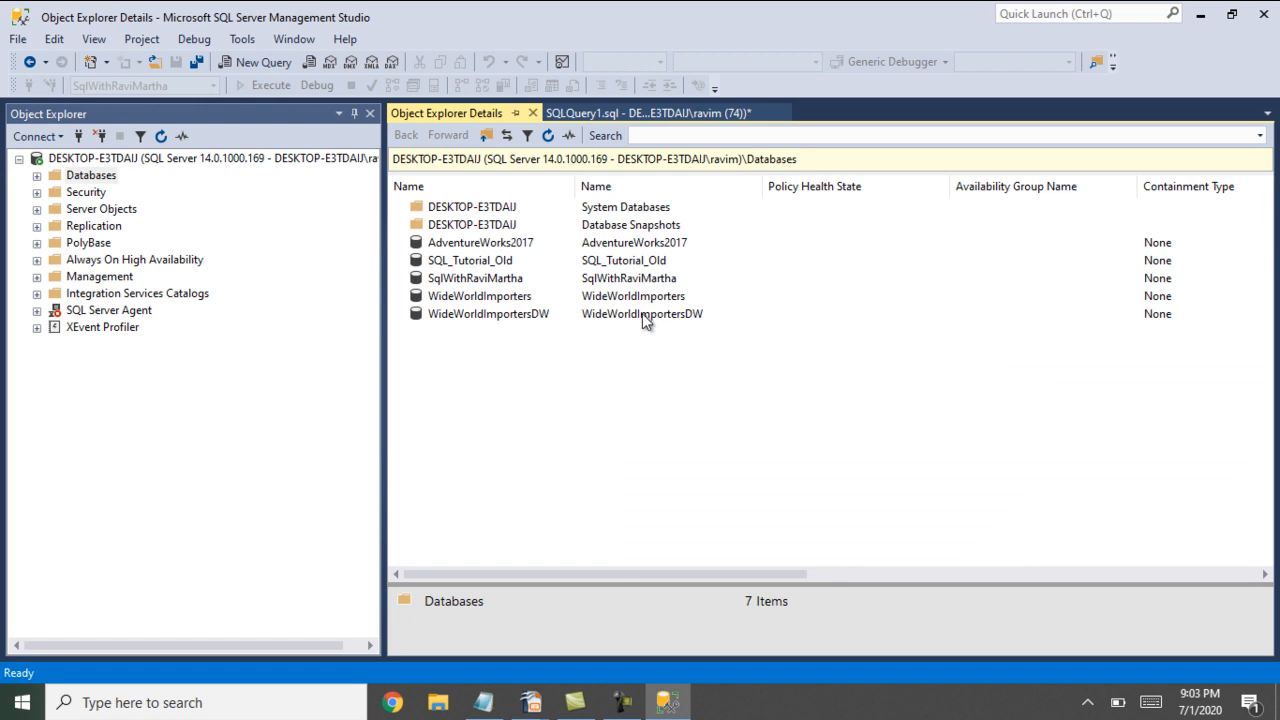
{"action": "left_click", "coordinate": [620, 113]}
{"action": "left_click", "coordinate": [94, 39]}
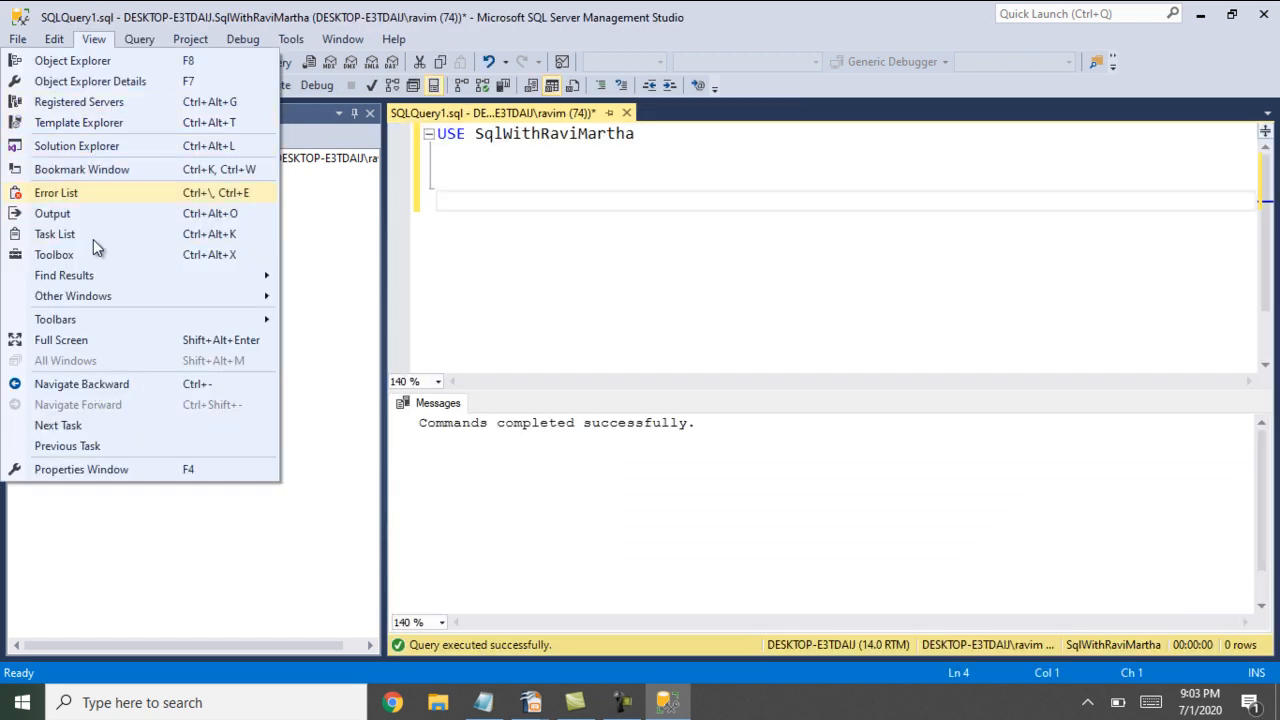
{"action": "key", "text": "Escape"}
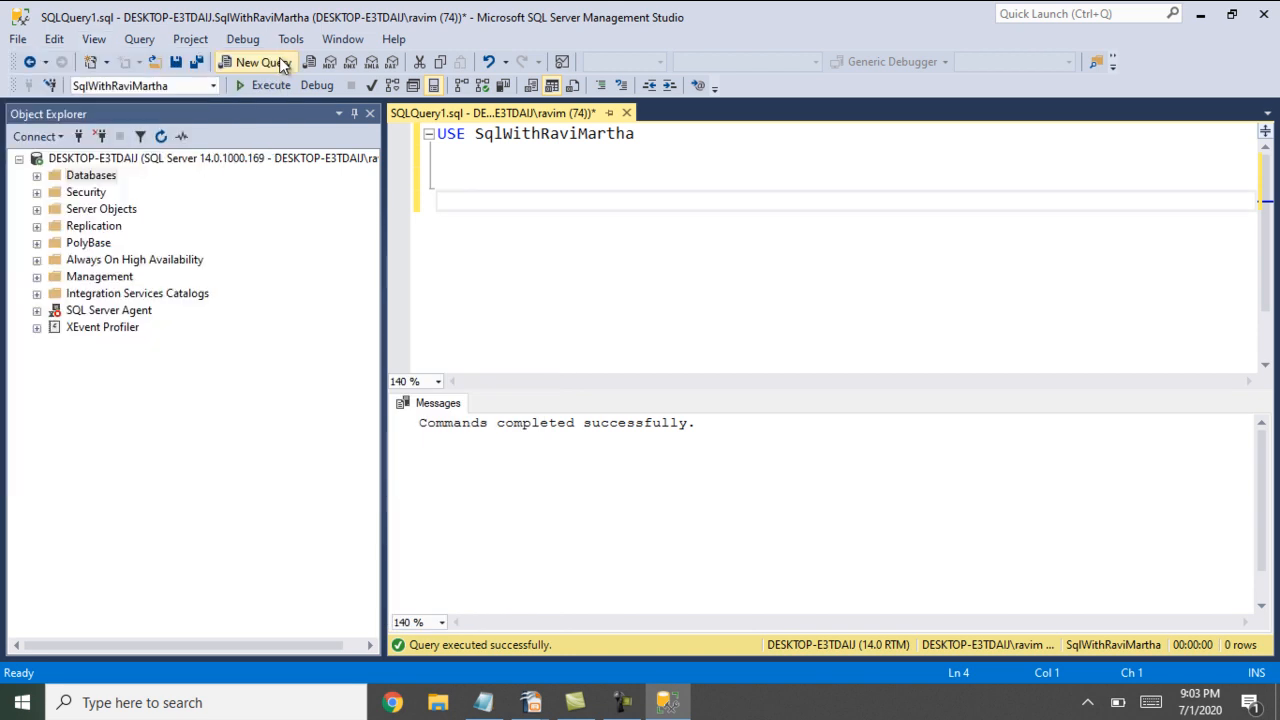
Review the Query Shortcuts under the Environment keyboard options, then leave the options without saving changes
{"action": "left_click", "coordinate": [290, 45]}
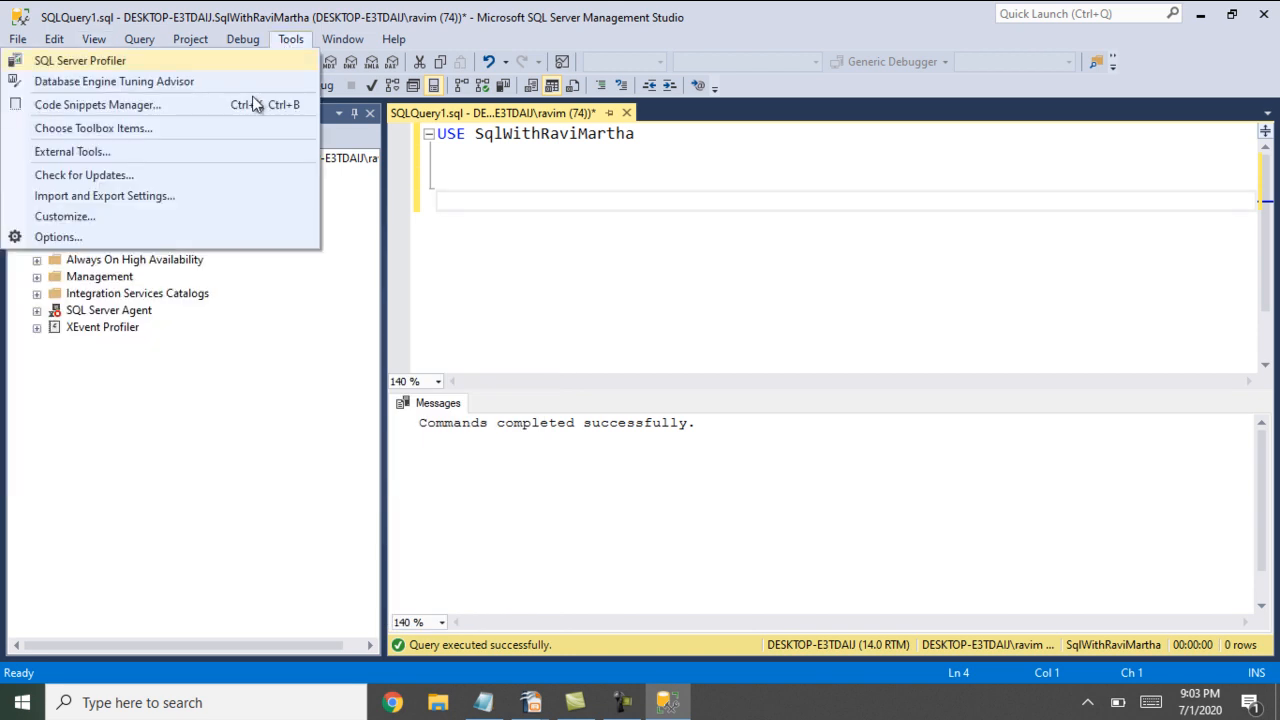
{"action": "left_click", "coordinate": [163, 238]}
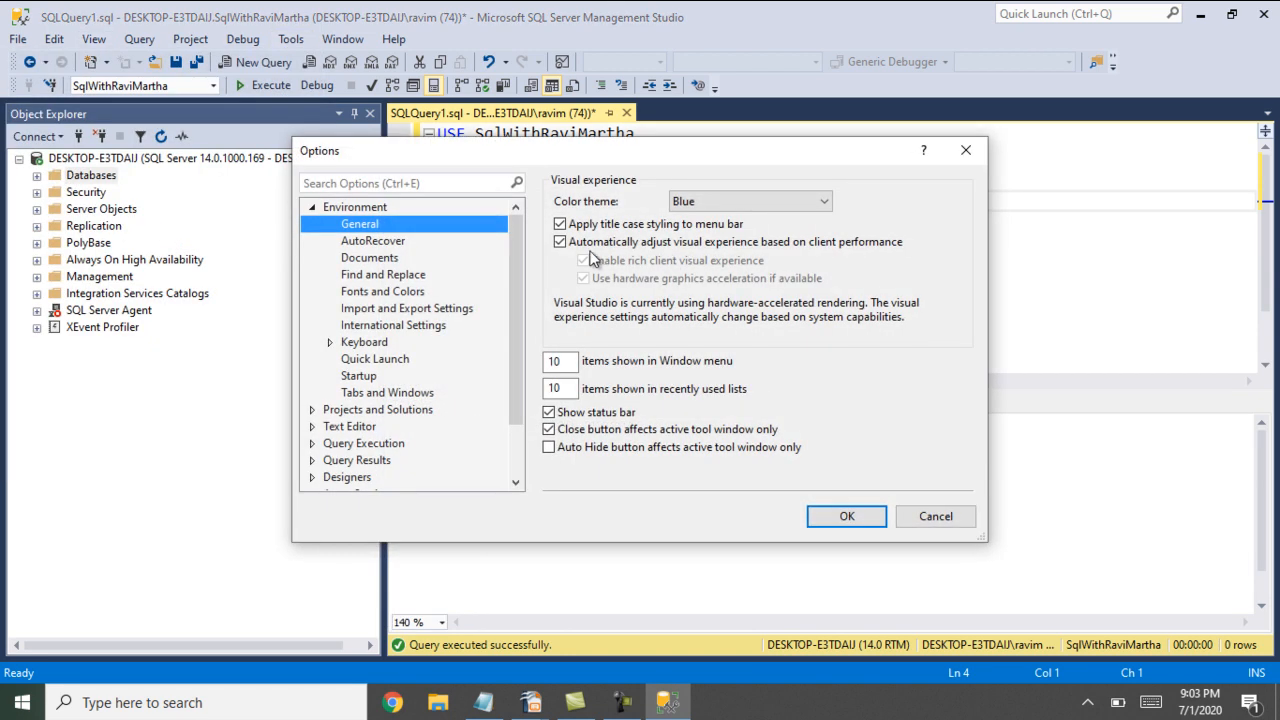
{"action": "left_click", "coordinate": [372, 342]}
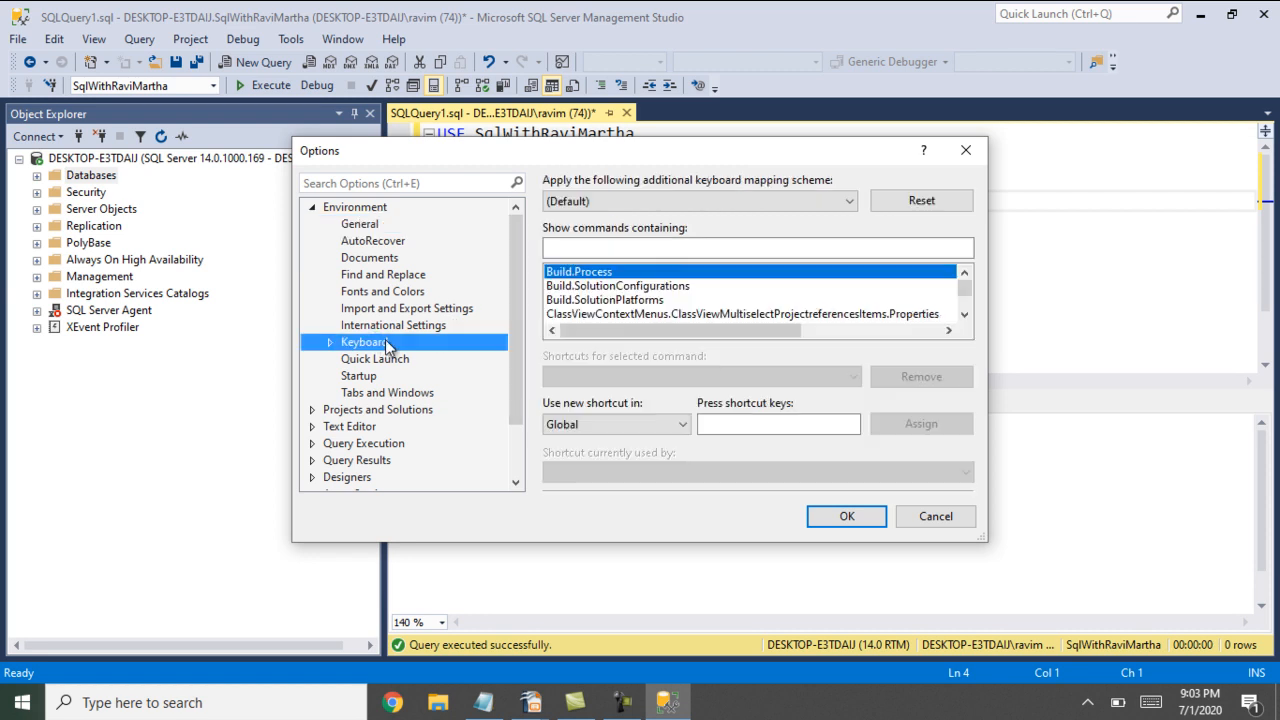
{"action": "left_click", "coordinate": [330, 342]}
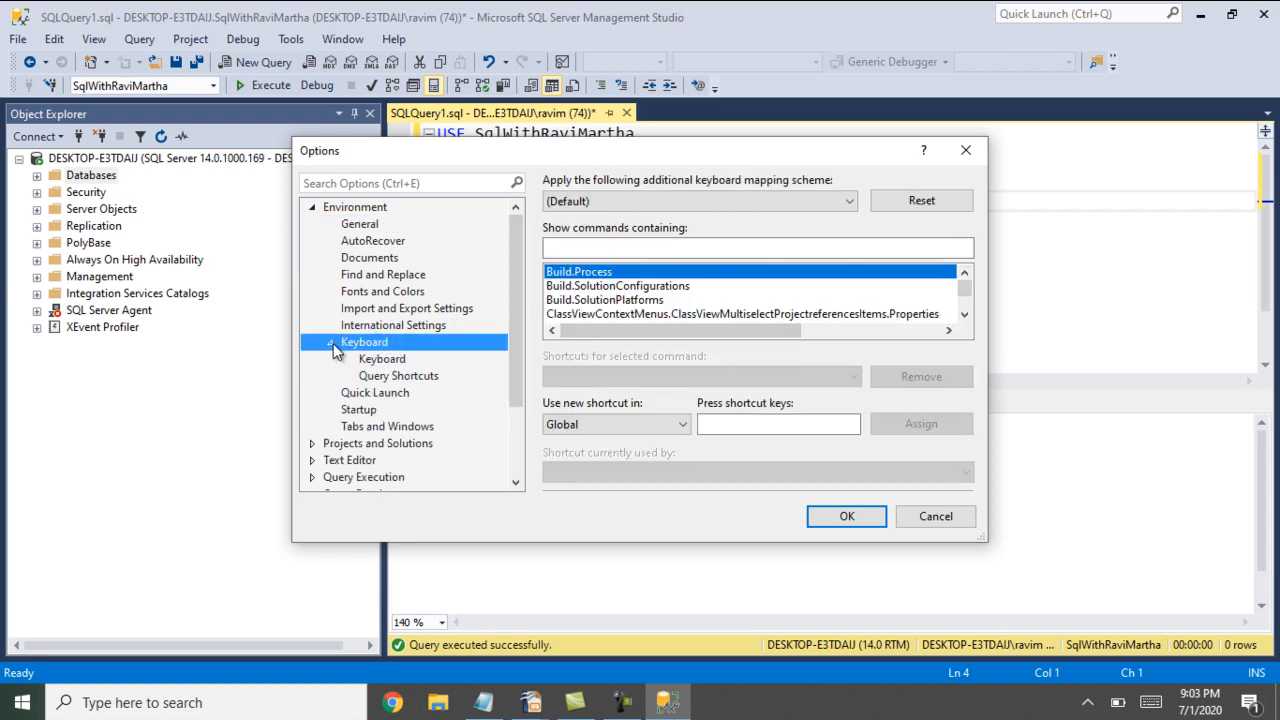
{"action": "left_click", "coordinate": [408, 377]}
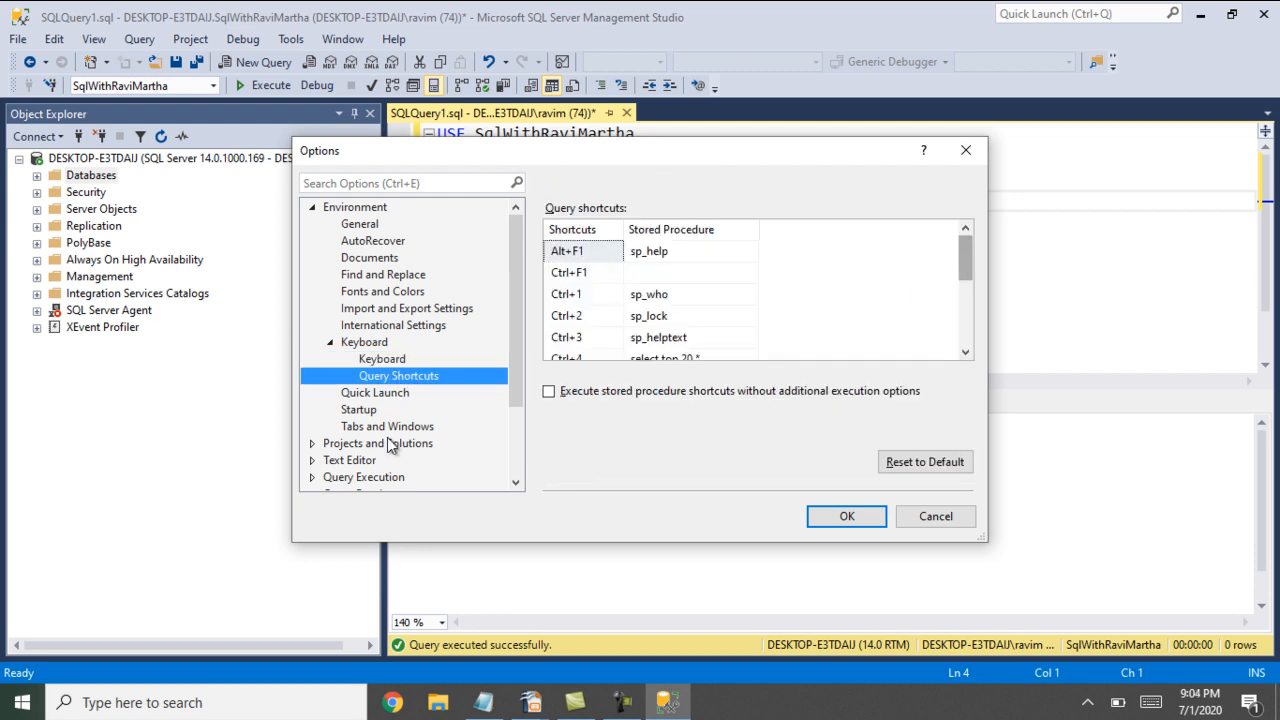
{"action": "mouse_move", "coordinate": [968, 264]}
{"action": "left_mouse_down"}
{"action": "mouse_move", "coordinate": [974, 325]}
{"action": "mouse_move", "coordinate": [980, 245]}
{"action": "left_mouse_up"}
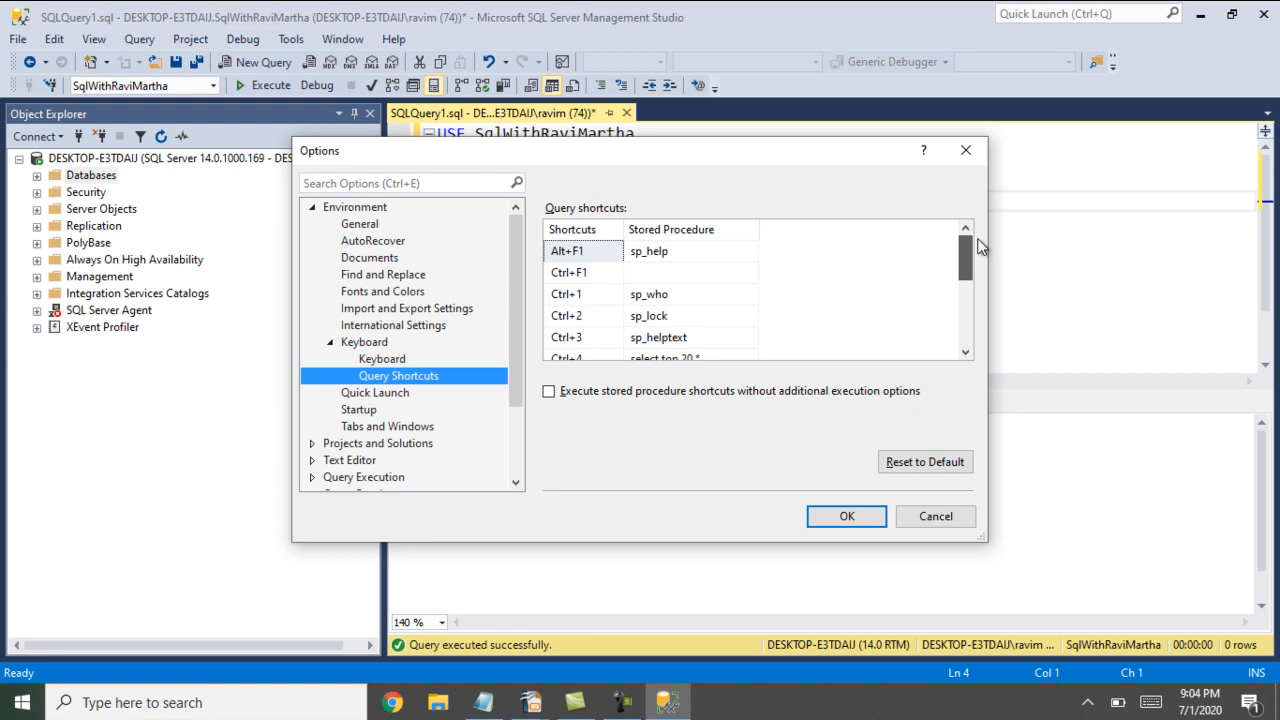
{"action": "left_click", "coordinate": [934, 517]}
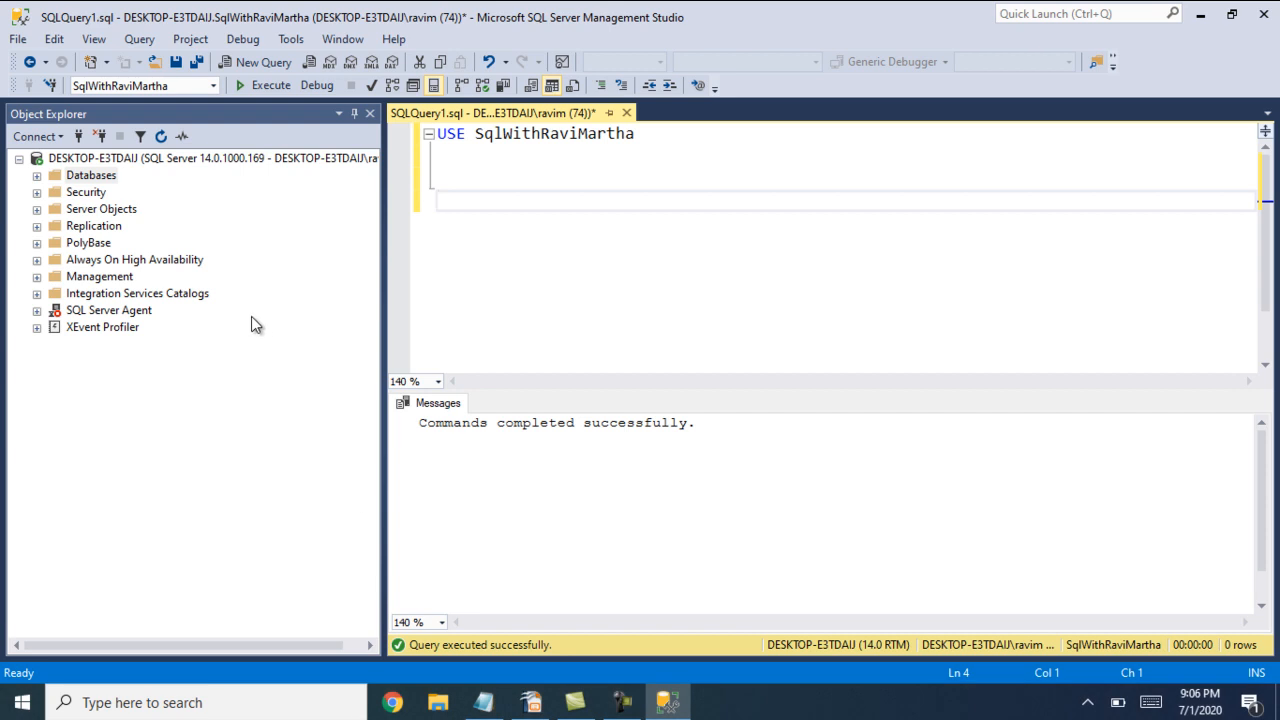
Examine the commands available for the server node and check SQL Server Agent in the Object Explorer
{"action": "right_click", "coordinate": [84, 160]}
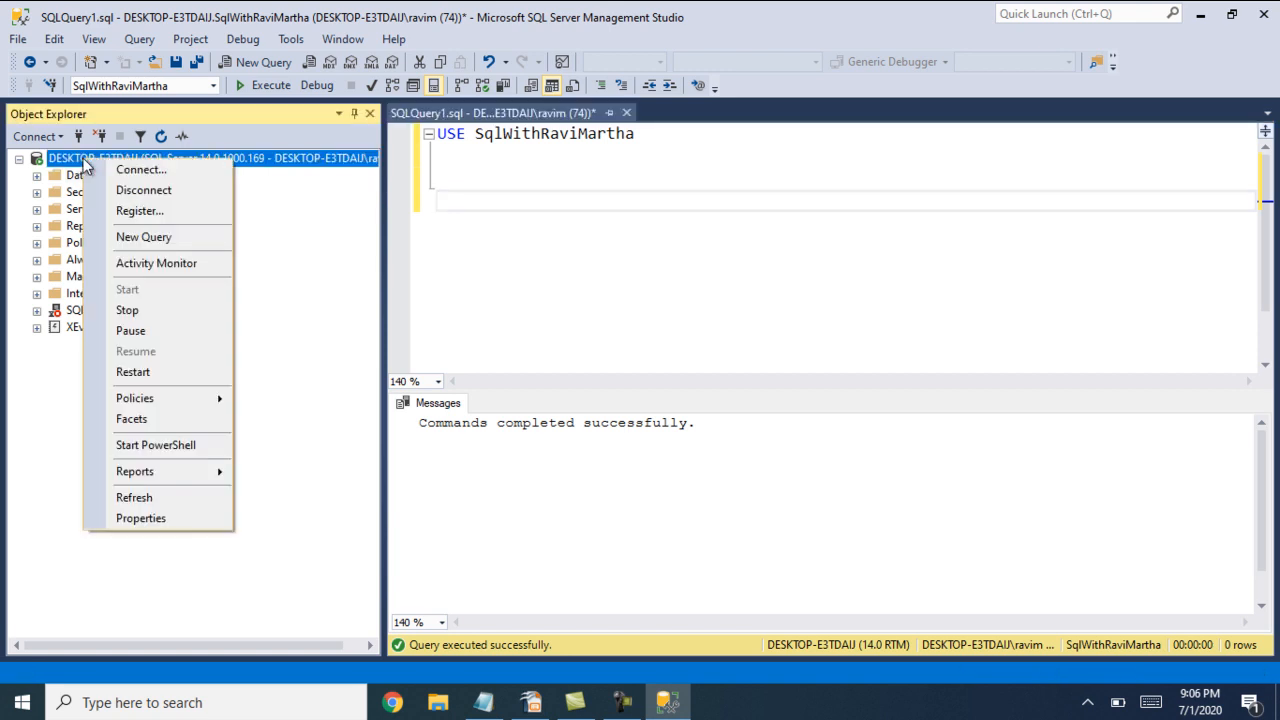
{"action": "left_click", "coordinate": [68, 164]}
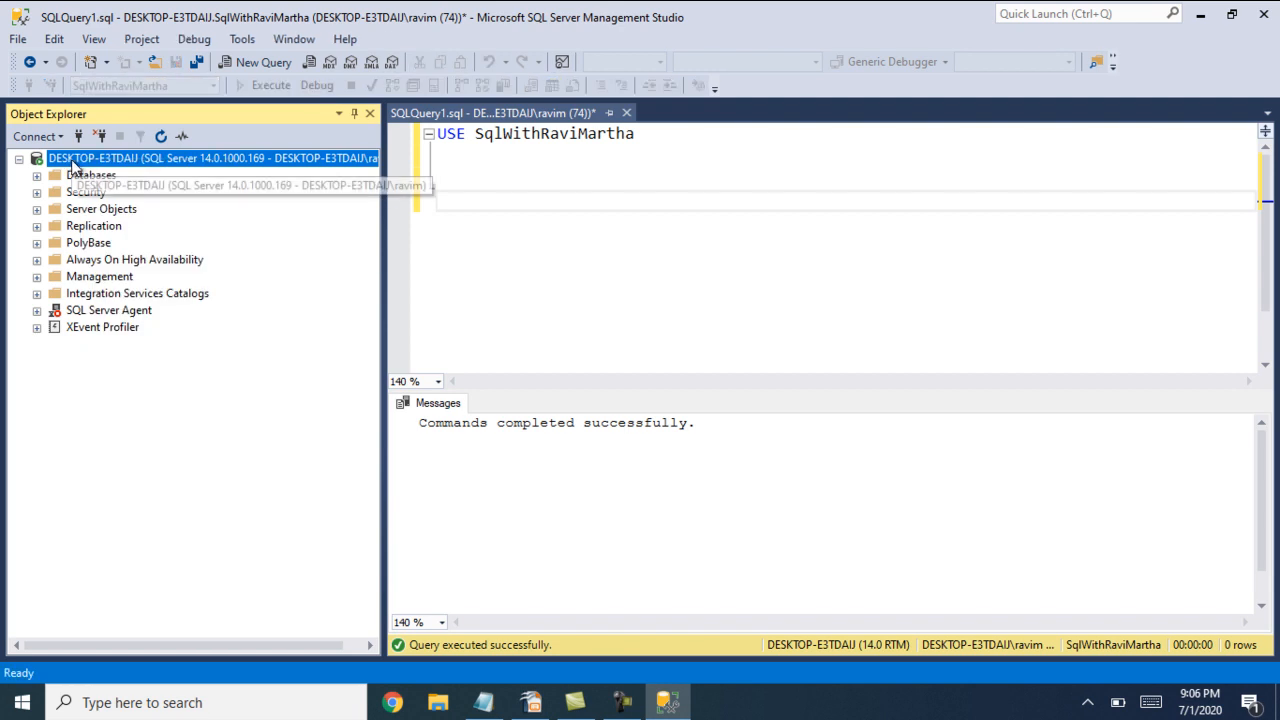
{"action": "left_click", "coordinate": [96, 312]}
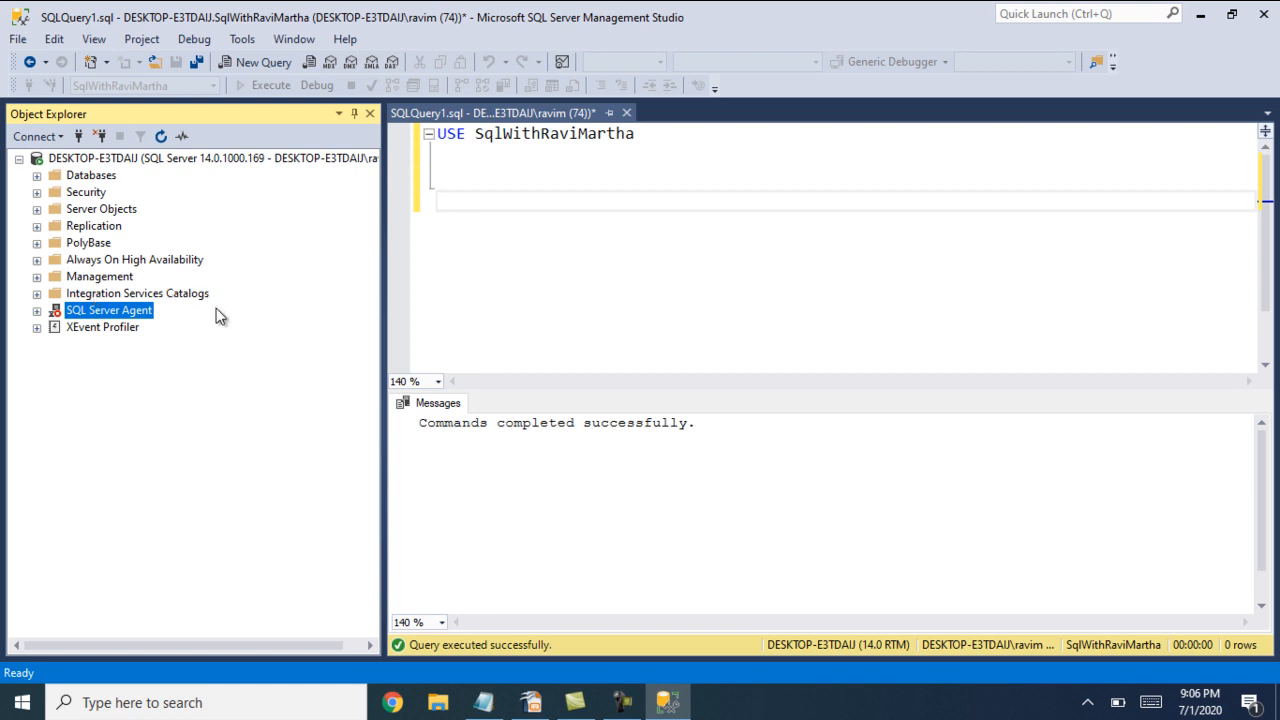
{"action": "left_click", "coordinate": [543, 303]}
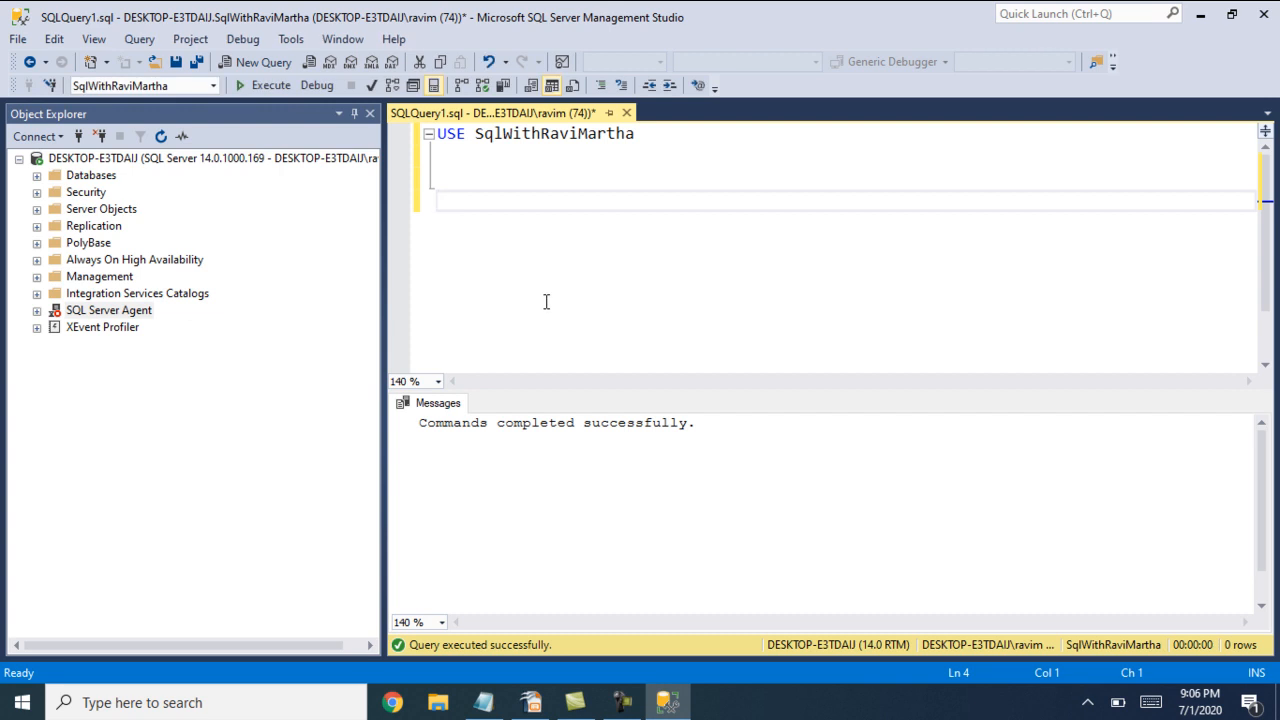
Launch the Windows Services console by running services.msc
{"action": "key", "text": "super+r"}
{"action": "type", "text": "s"}
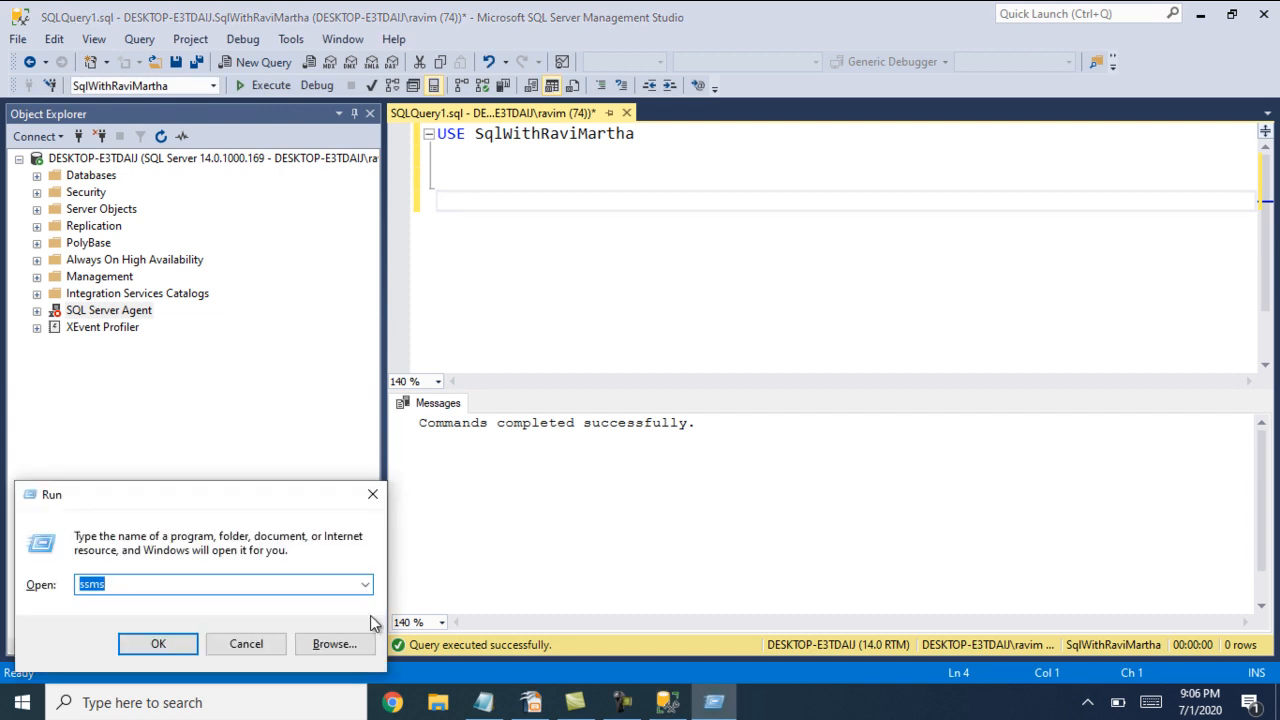
{"action": "type", "text": "ser"}
{"action": "key", "text": "Down"}
{"action": "key", "text": "Return"}
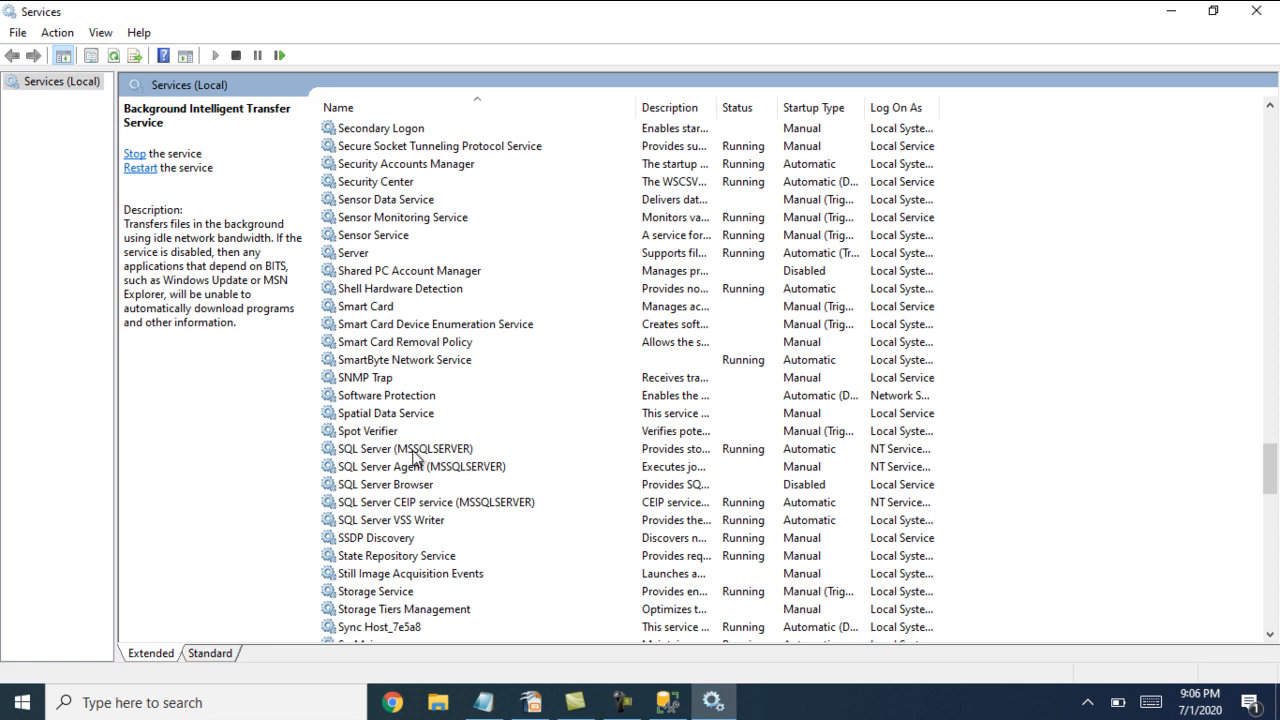
Inspect the status of the SQL Server (MSSQLSERVER) and SQL Server Agent (MSSQLSERVER) services
{"action": "left_click", "coordinate": [413, 452]}
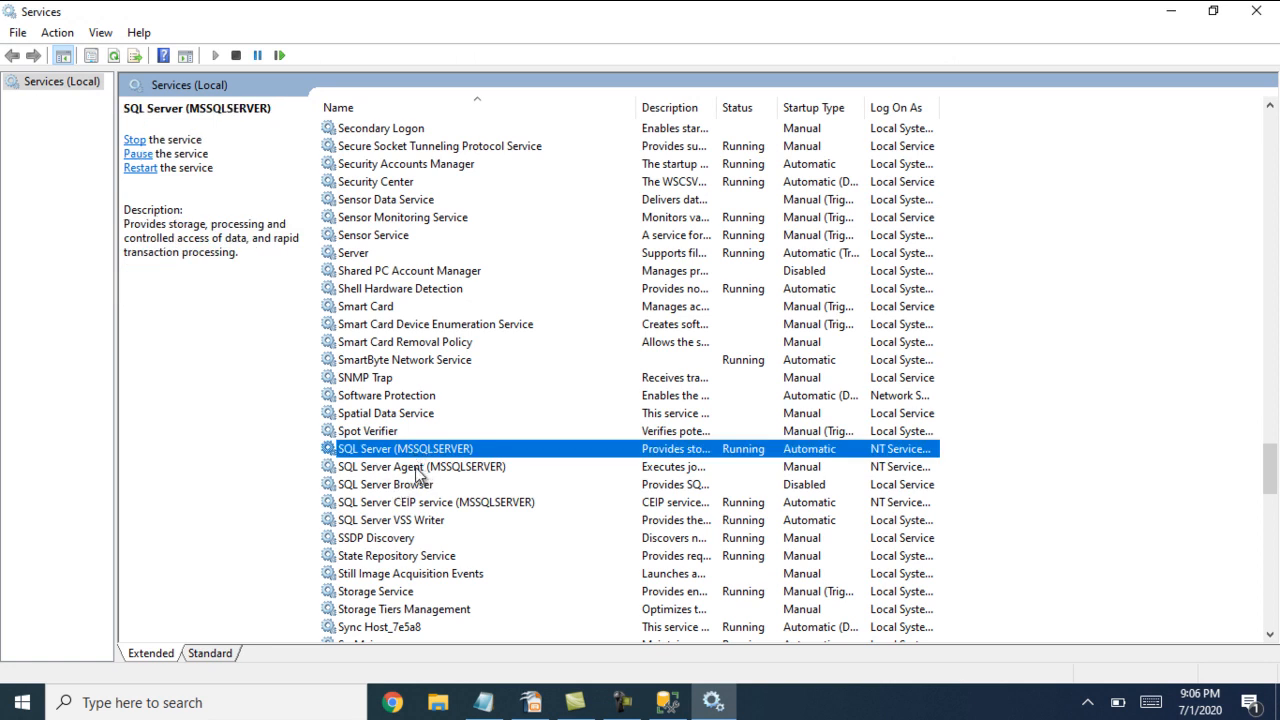
{"action": "left_click", "coordinate": [428, 470]}
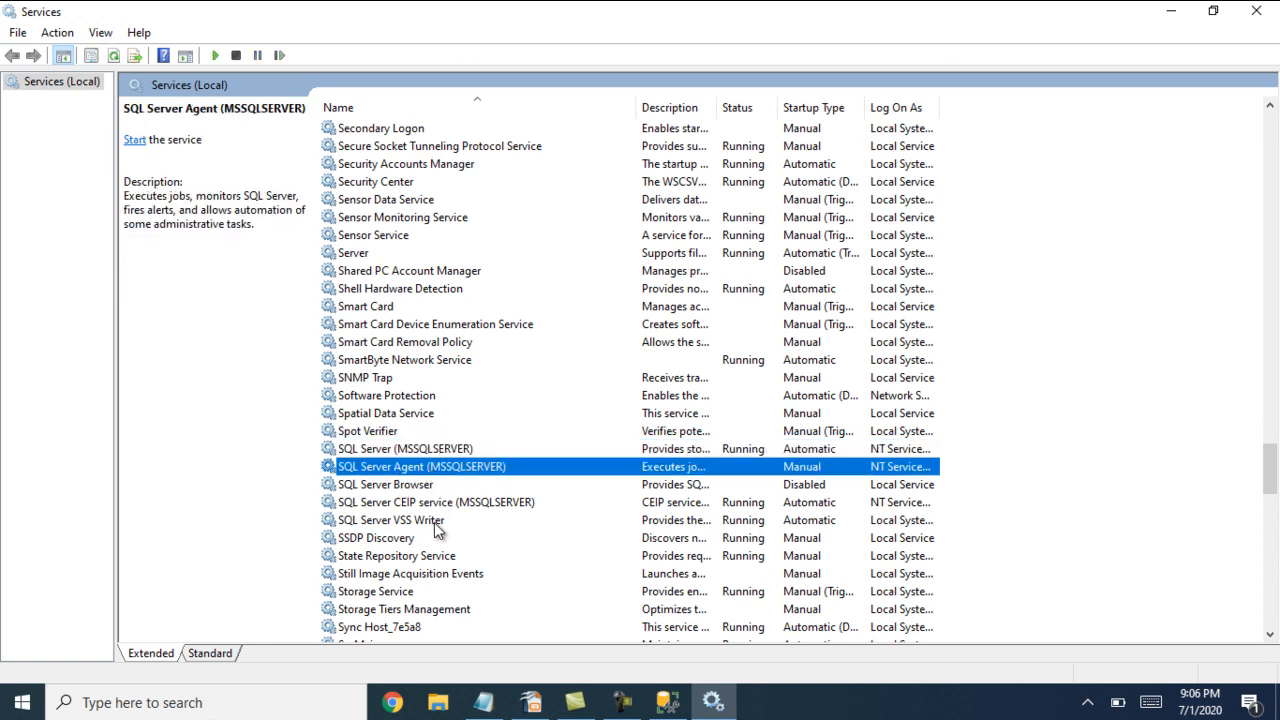
{"action": "left_click", "coordinate": [438, 452]}
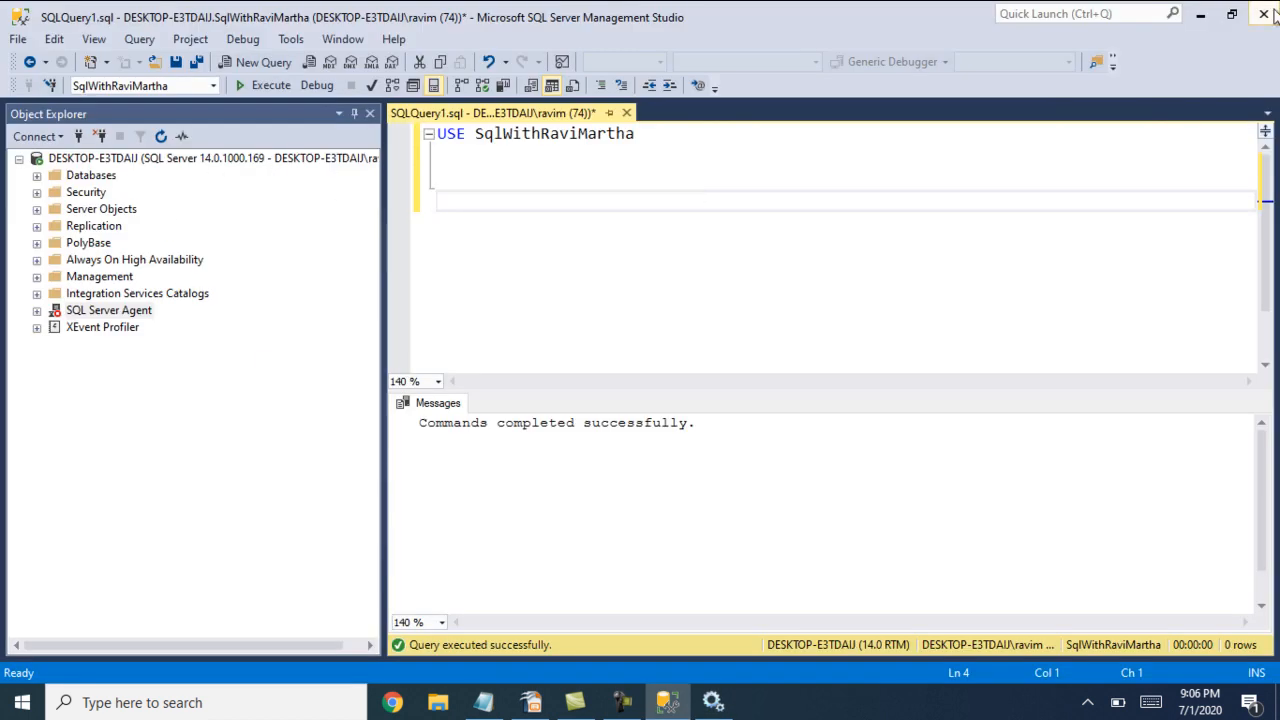
Close SQL Server Management Studio without saving the SQLQuery1.sql query
{"action": "left_click", "coordinate": [1256, 14]}
{"action": "left_click", "coordinate": [715, 463]}
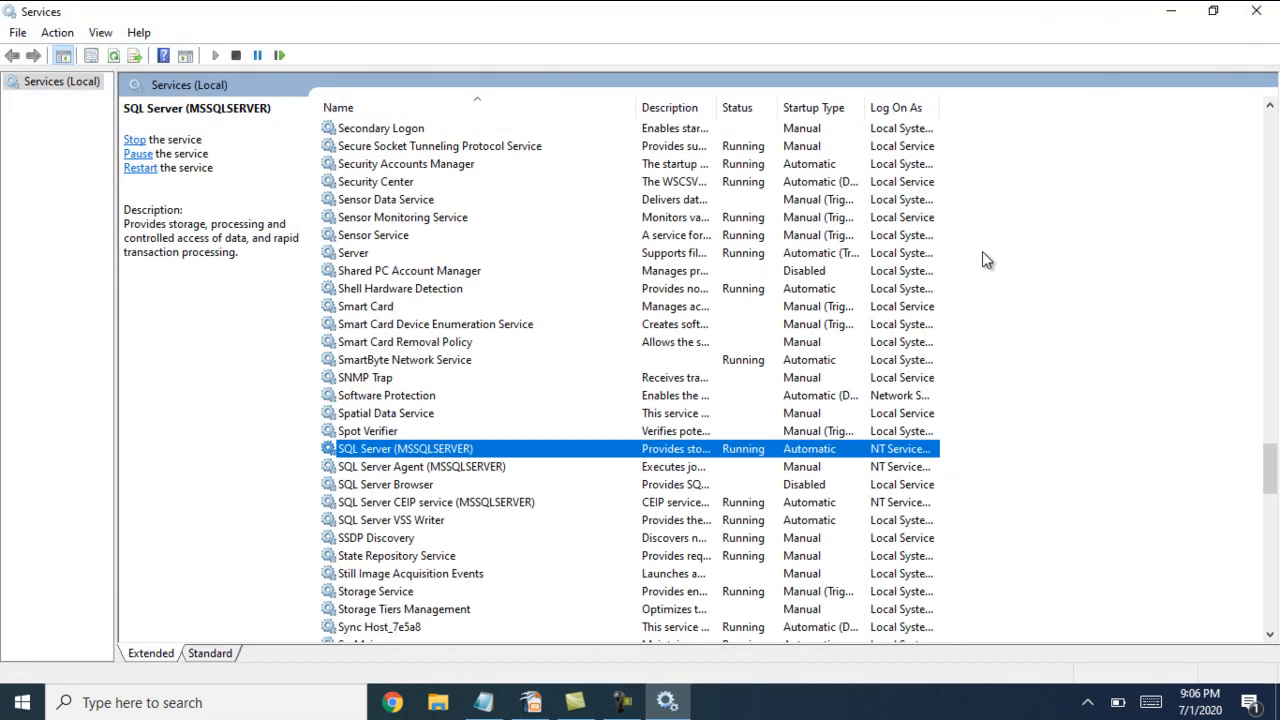
Launch SQL Server Management Studio by running ssms and connect to the local Database Engine with Windows Authentication
{"action": "key", "text": "super+r"}
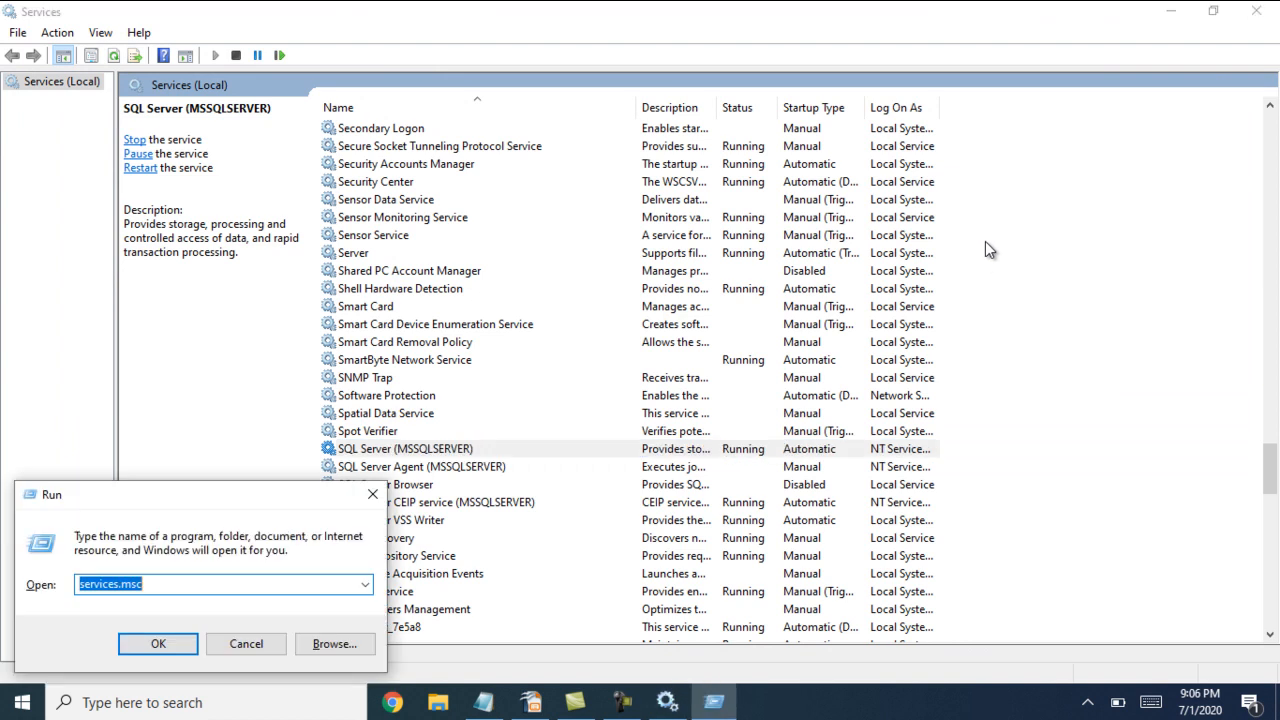
{"action": "type", "text": "ssms"}
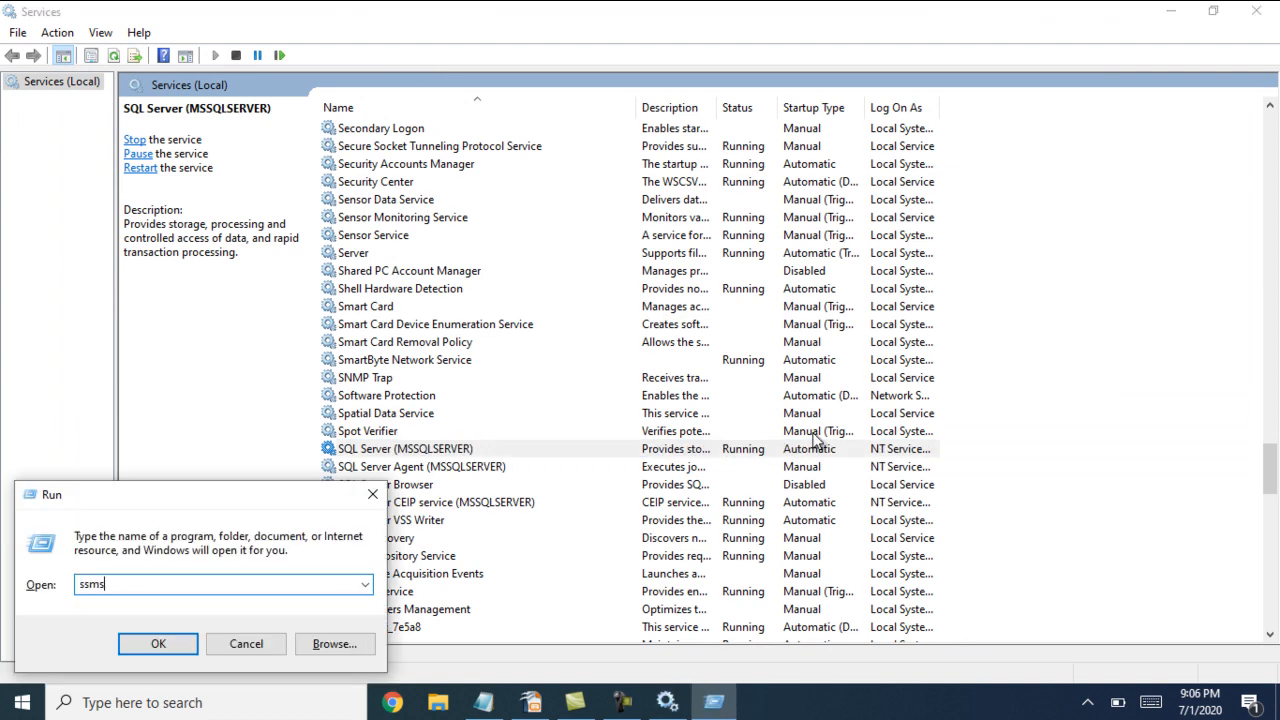
{"action": "key", "text": "Return"}
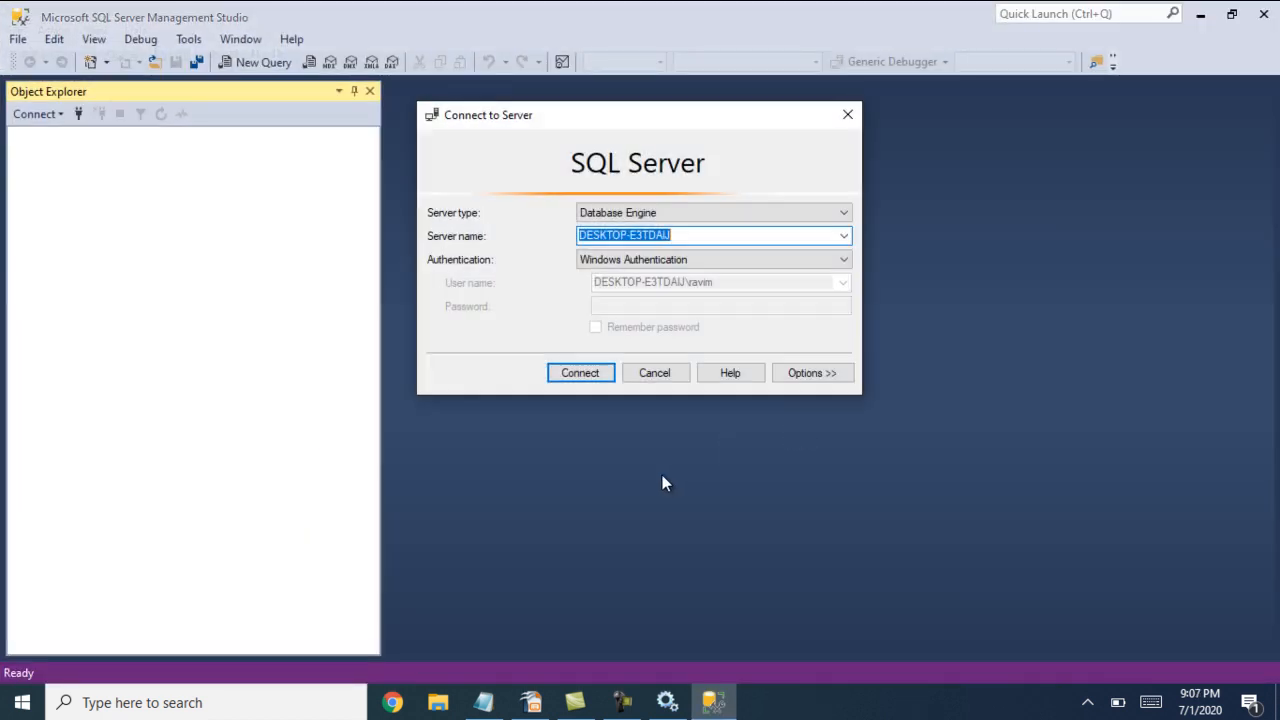
{"action": "left_click", "coordinate": [583, 373]}
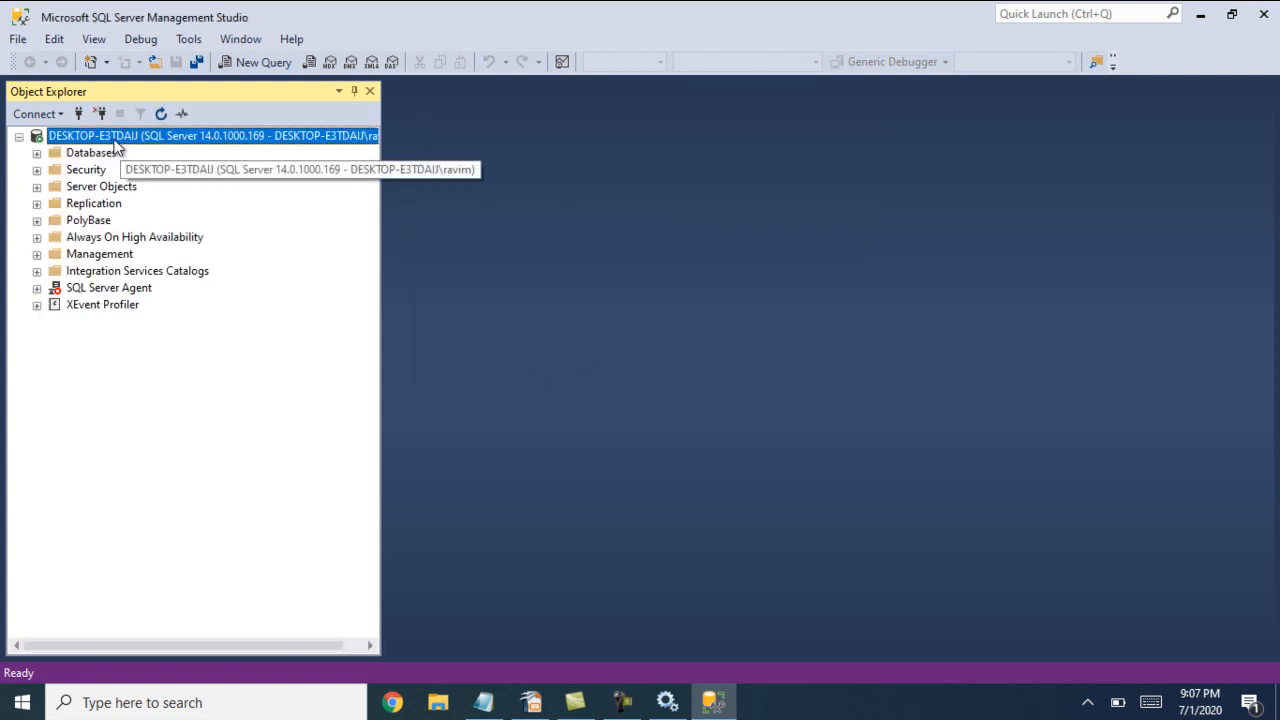
Stop the SQL Server (MSSQLSERVER) service in the Windows Services console
{"action": "left_click", "coordinate": [667, 702]}
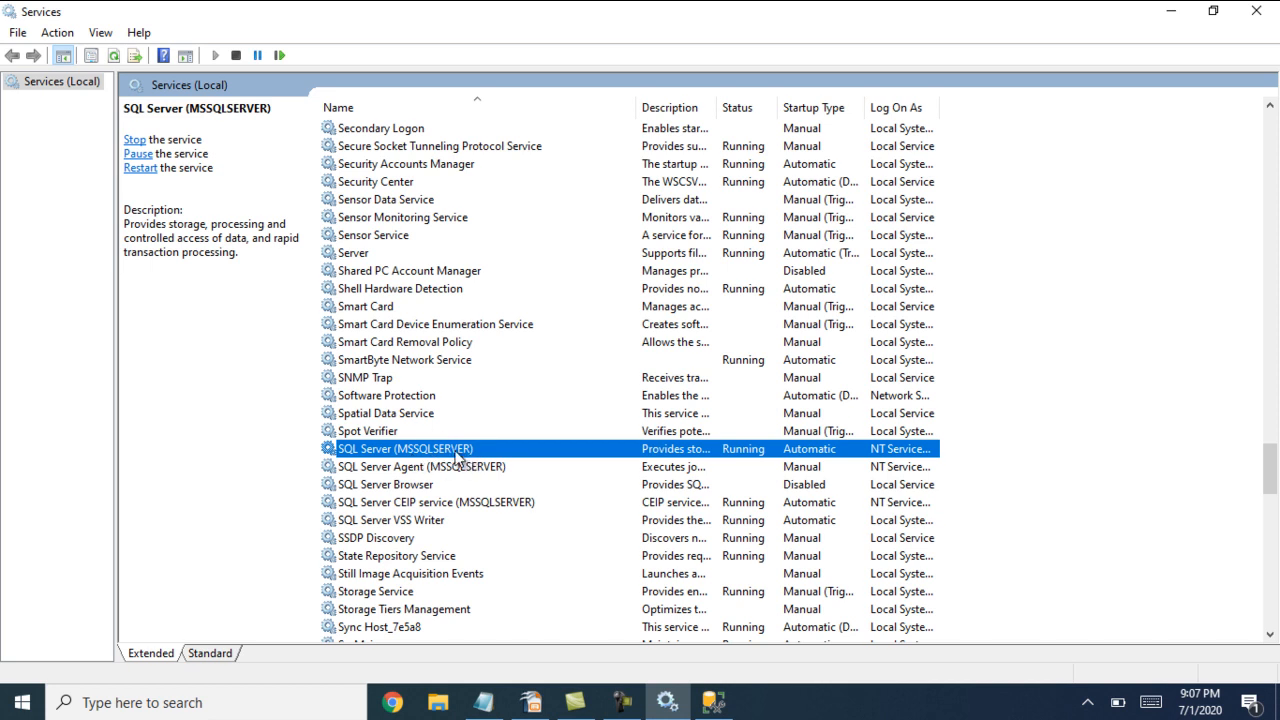
{"action": "key", "text": "alt+Tab"}
{"action": "key", "text": "alt+Tab"}
{"action": "right_click", "coordinate": [433, 448]}
{"action": "left_click", "coordinate": [477, 482]}
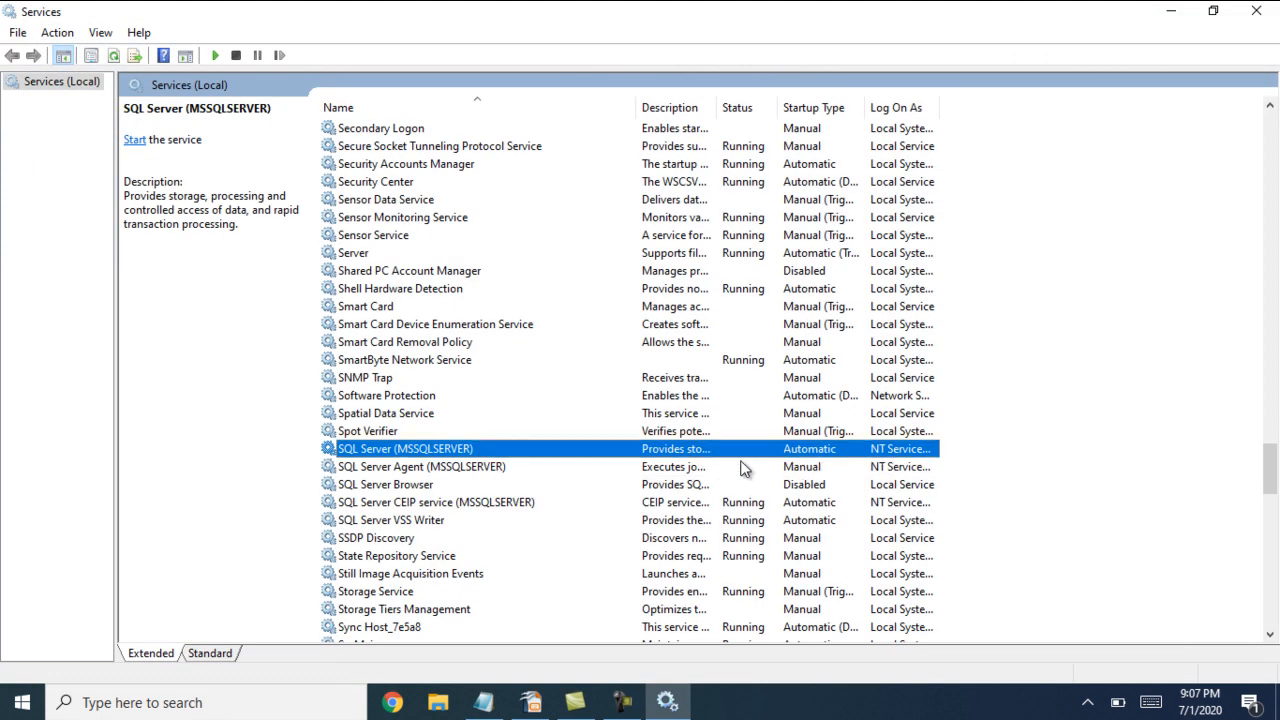
Relaunch SQL Server Management Studio with ssms and try to connect to the local Database Engine
{"action": "key", "text": "super+r"}
{"action": "key", "text": "Return"}
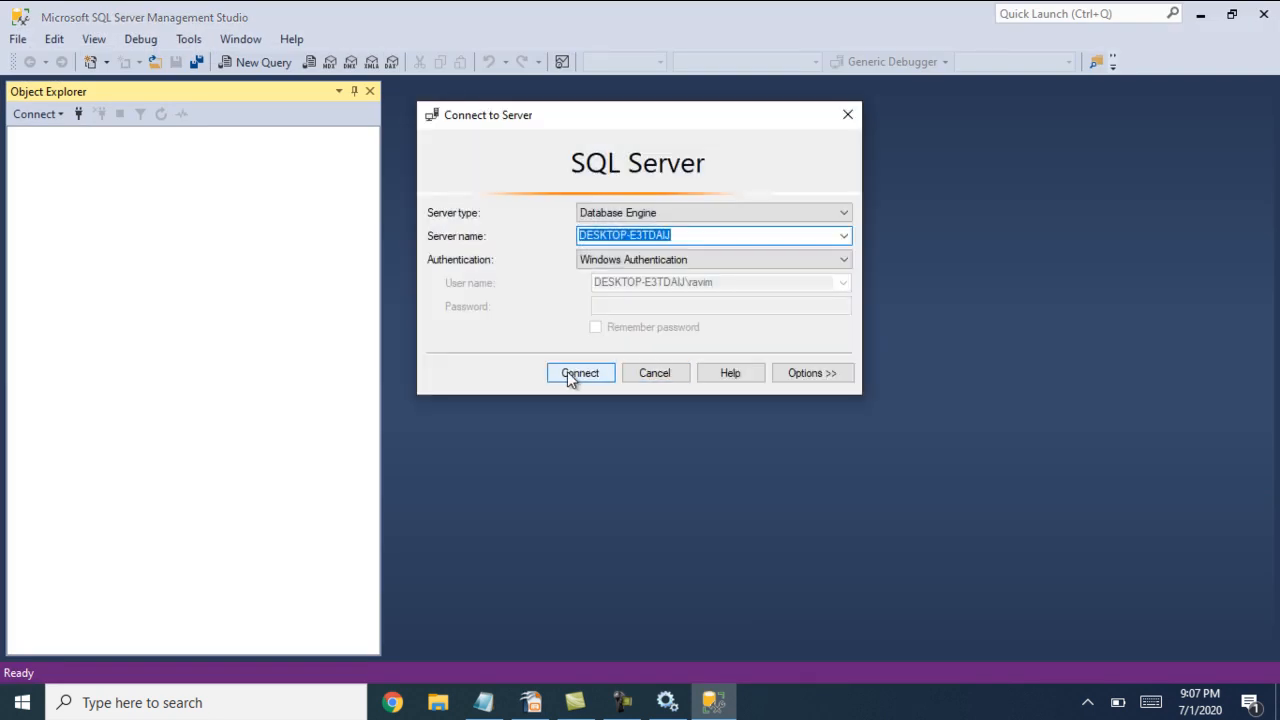
{"action": "left_click", "coordinate": [569, 377]}
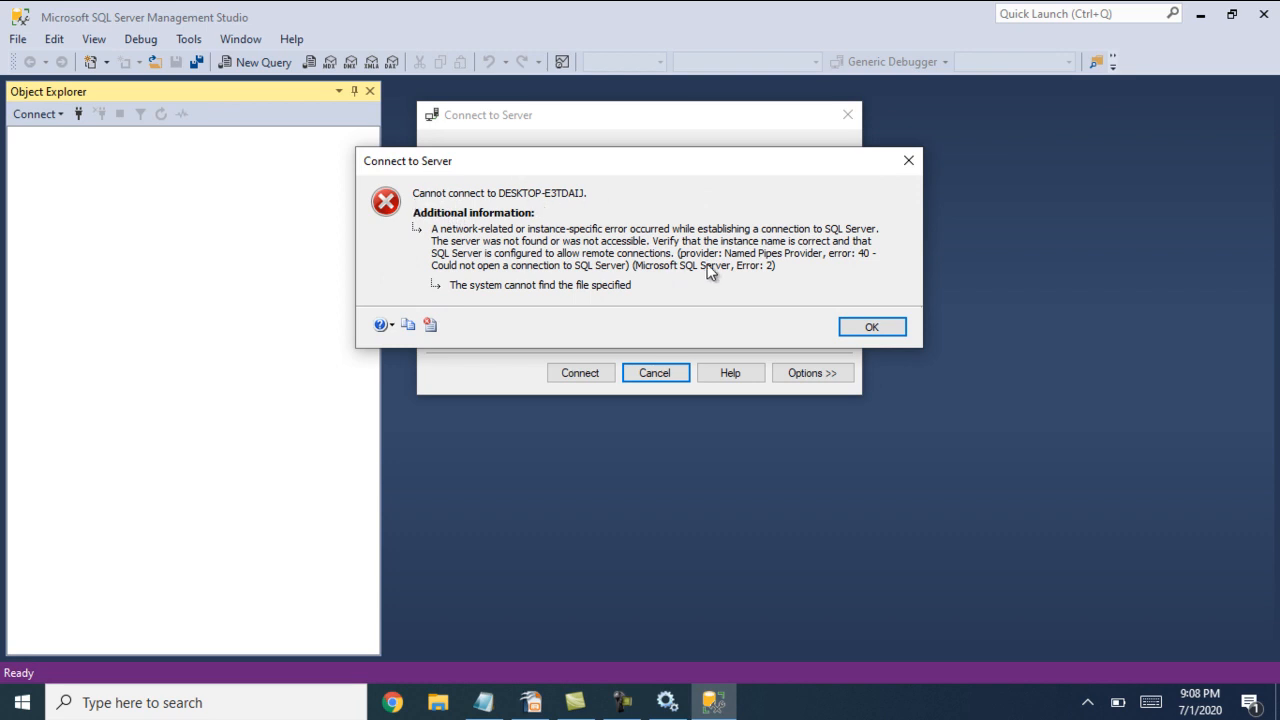
{"action": "left_click", "coordinate": [855, 328]}
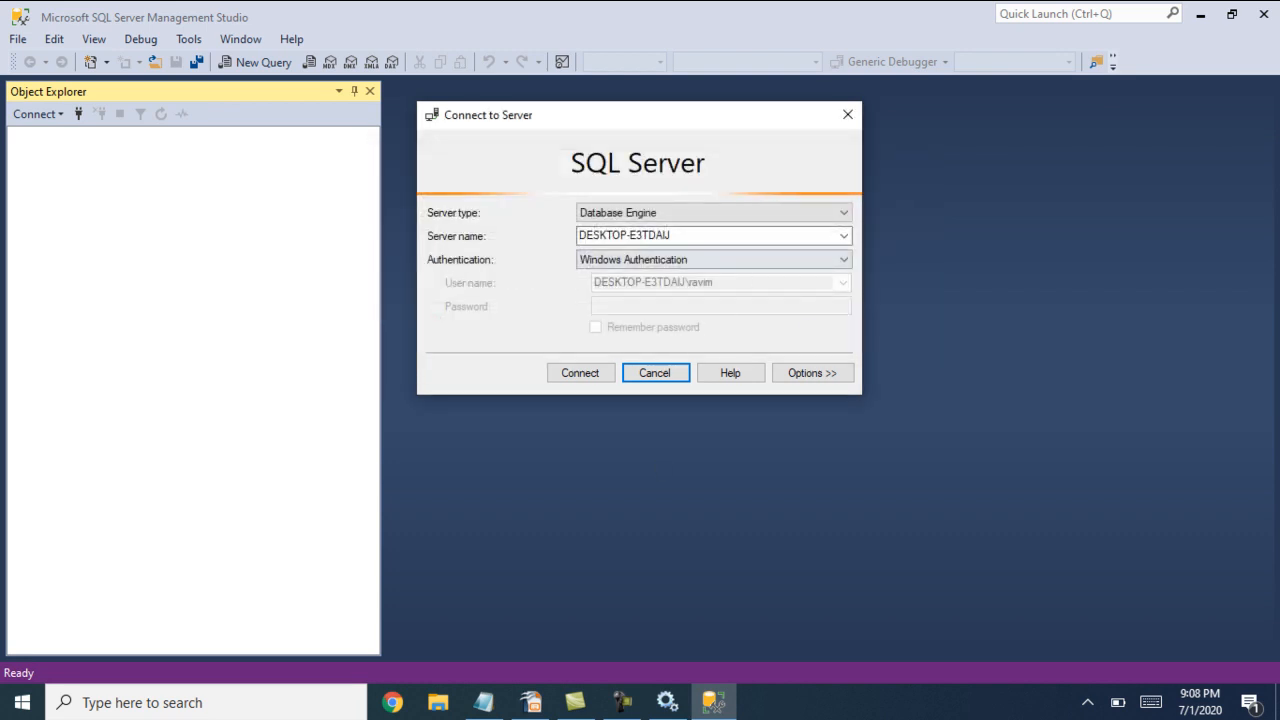
Start the SQL Server (MSSQLSERVER) service in the Services console and connect to the server from SQL Server Management Studio
{"action": "left_click", "coordinate": [667, 702]}
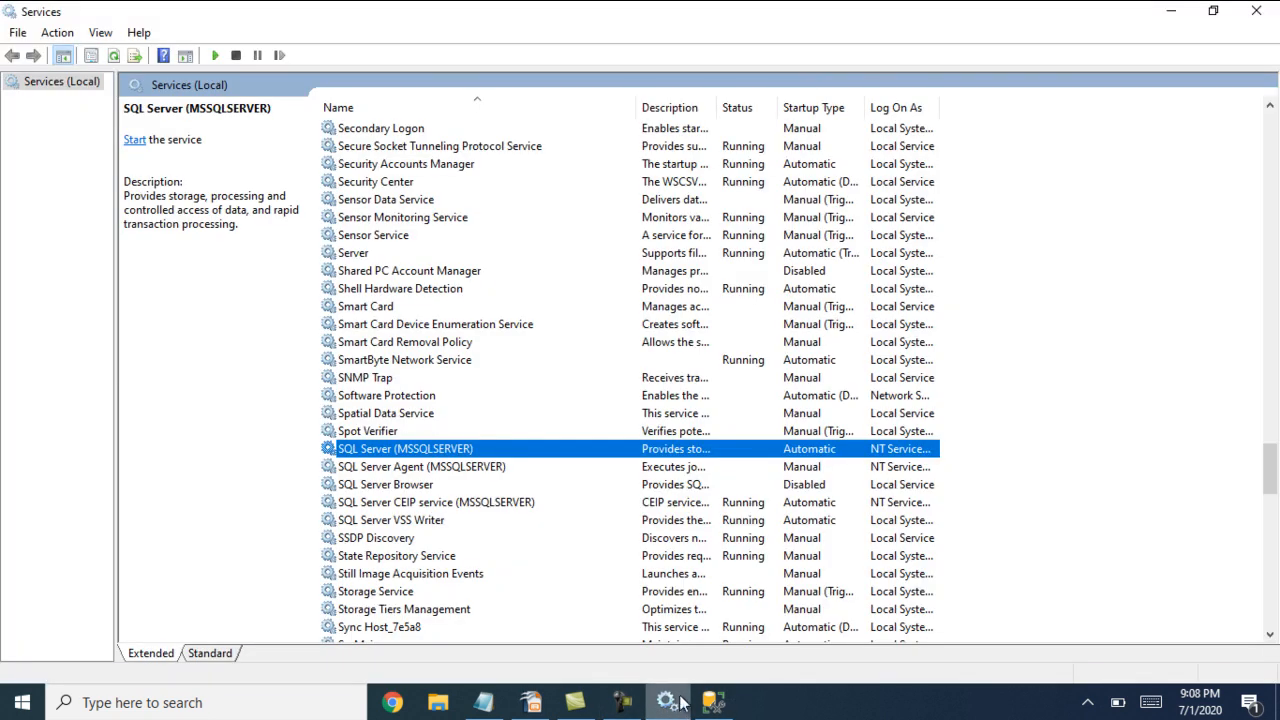
{"action": "right_click", "coordinate": [490, 452]}
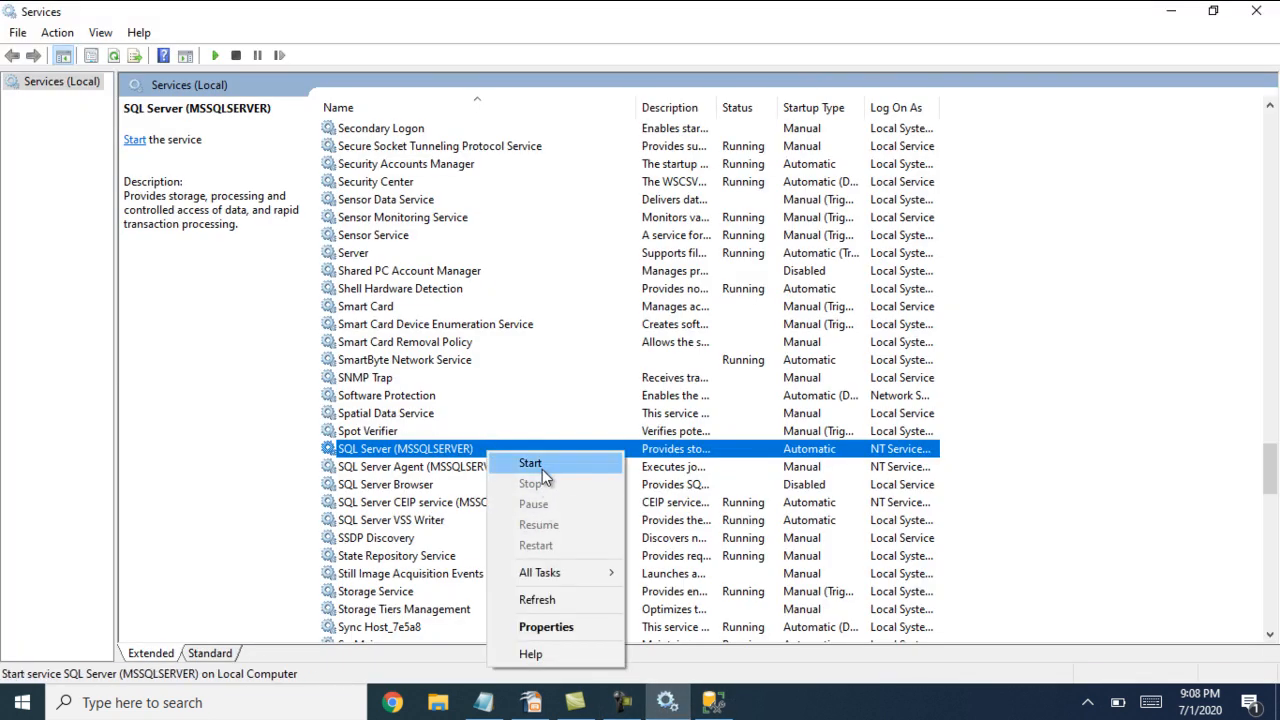
{"action": "left_click", "coordinate": [531, 463]}
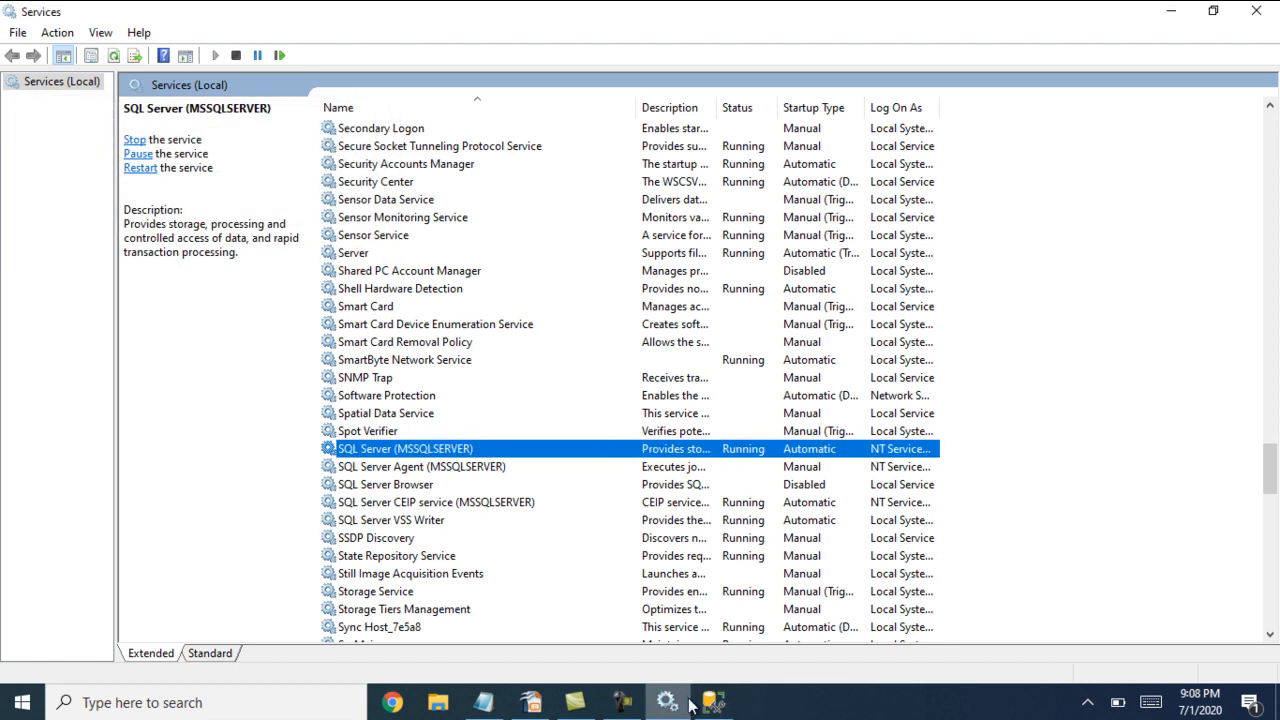
{"action": "left_click", "coordinate": [714, 702]}
{"action": "left_click", "coordinate": [583, 374]}
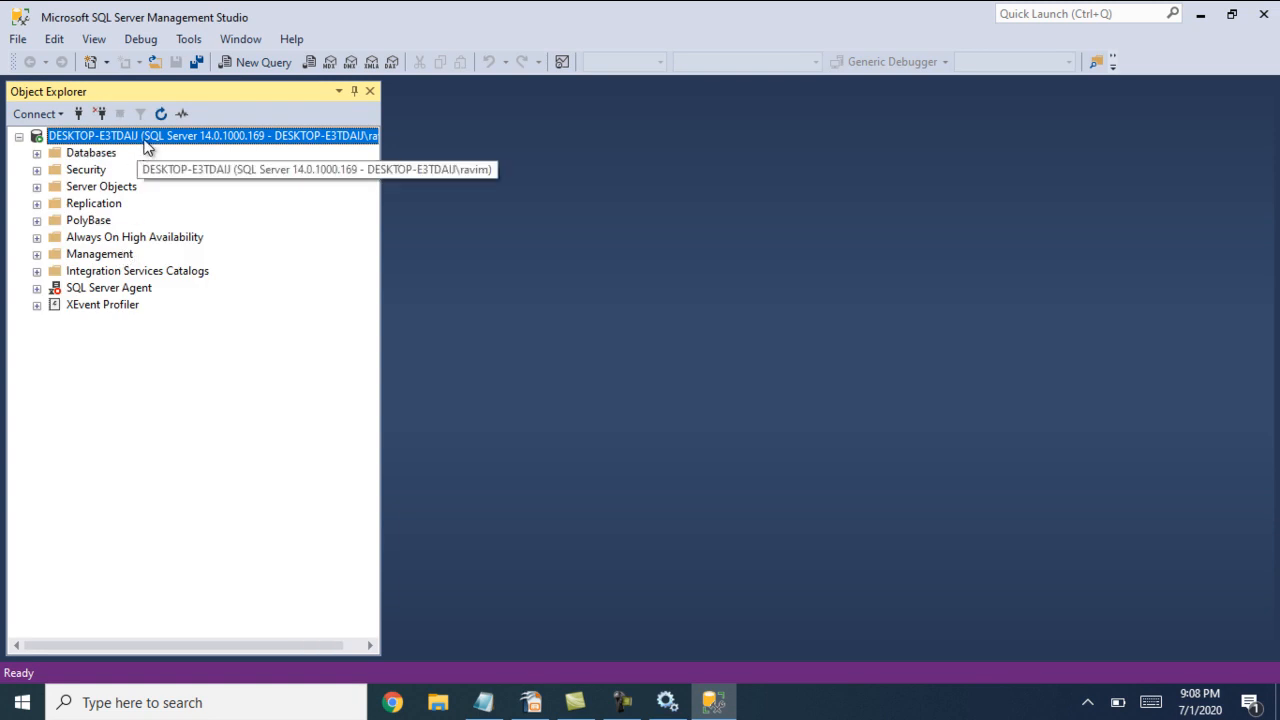
Switch to the Services console and compare the SQL Server (MSSQLSERVER) and SQL Server Agent (MSSQLSERVER) entries
{"action": "left_click", "coordinate": [669, 705]}
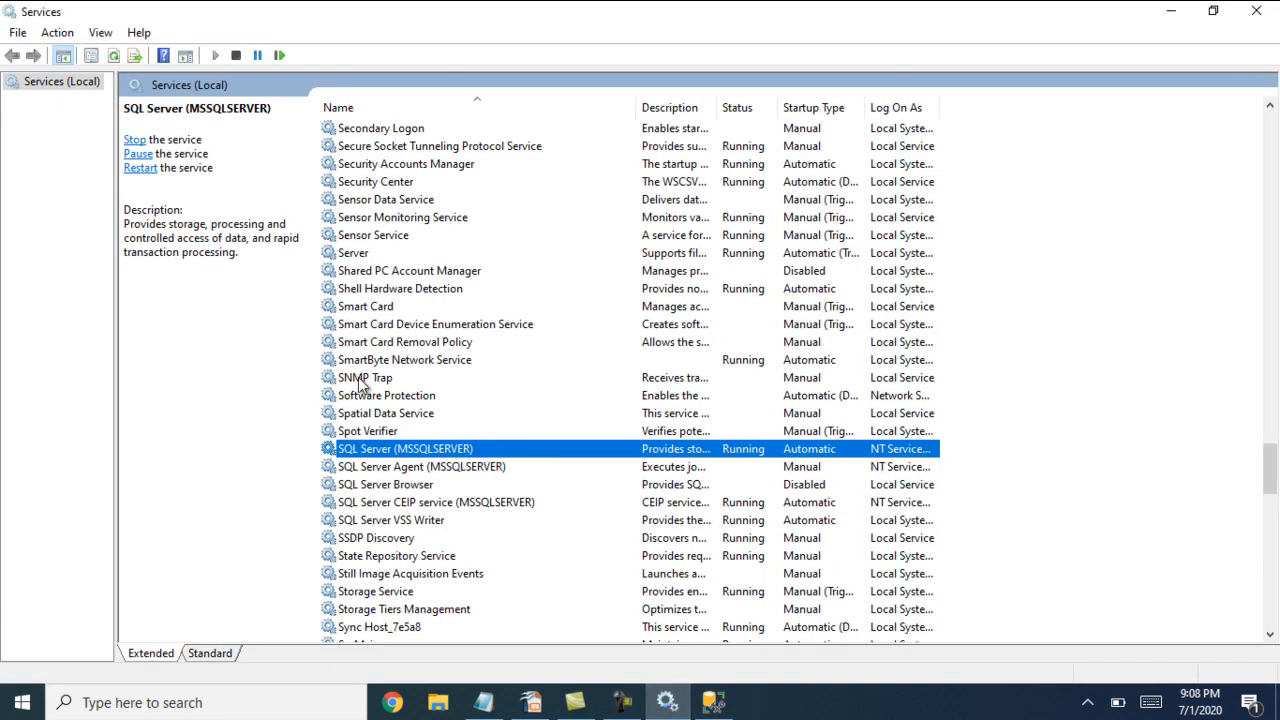
{"action": "left_click", "coordinate": [406, 468]}
{"action": "left_click", "coordinate": [429, 447]}
{"action": "left_click", "coordinate": [450, 468]}
{"action": "left_click", "coordinate": [450, 450]}
View the startup type options in the SQL Server (MSSQLSERVER) service properties without changing the setting
{"action": "right_click", "coordinate": [722, 449]}
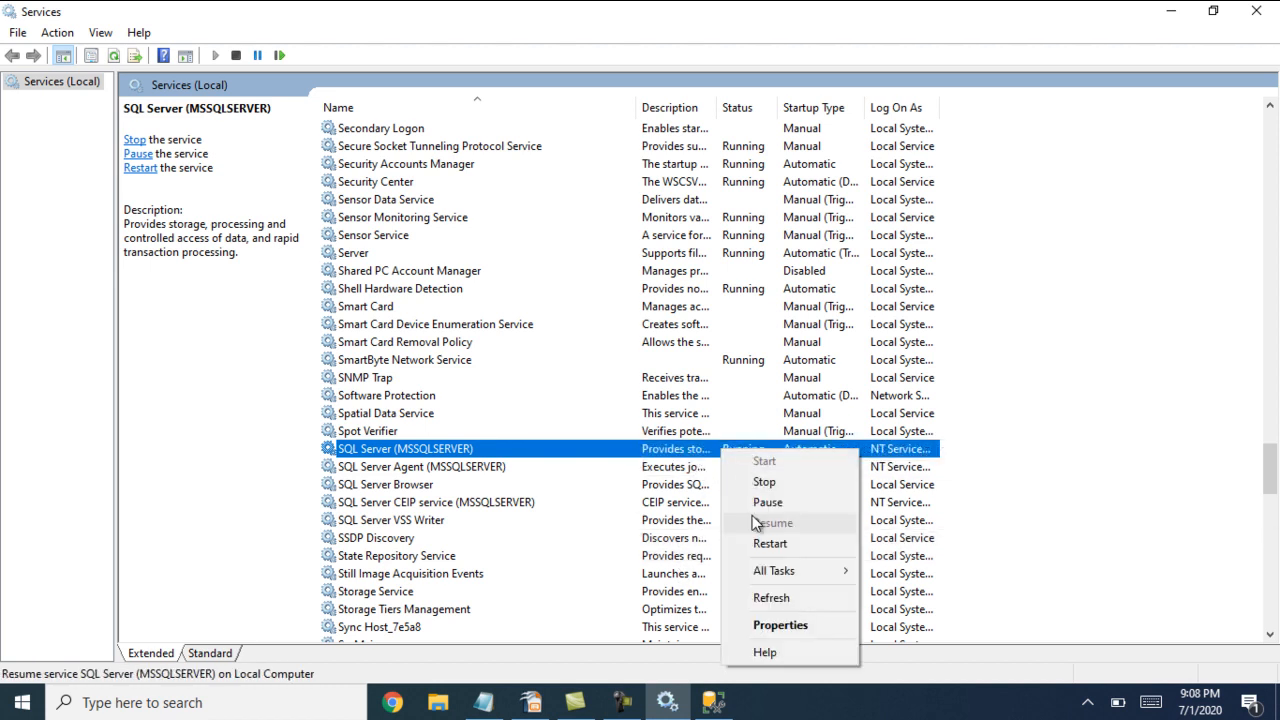
{"action": "left_click", "coordinate": [779, 625]}
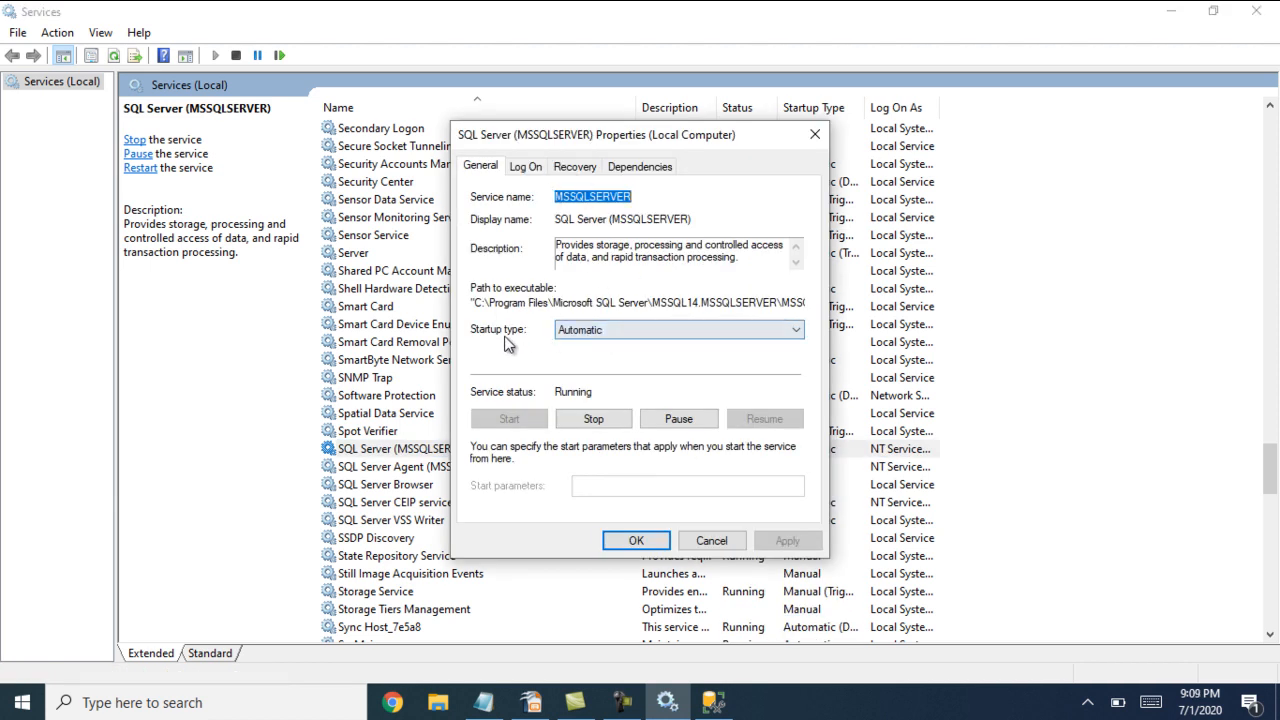
{"action": "left_click", "coordinate": [613, 330]}
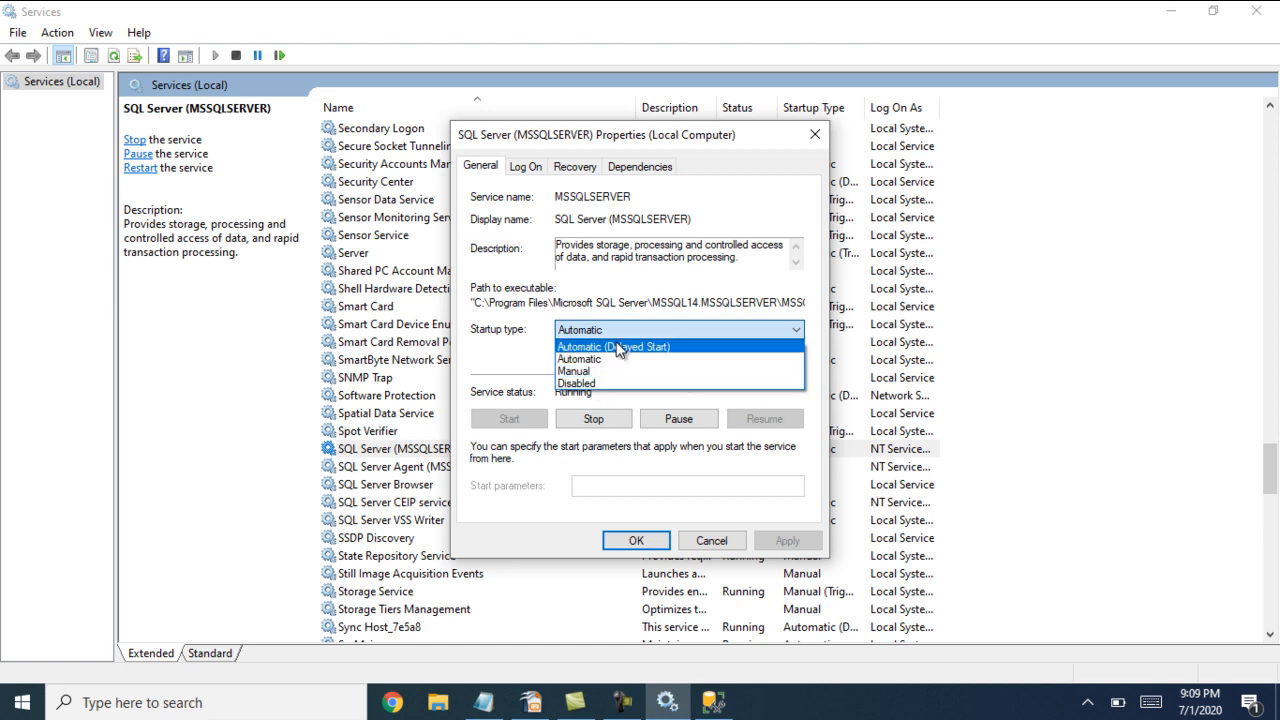
{"action": "left_click", "coordinate": [713, 541]}
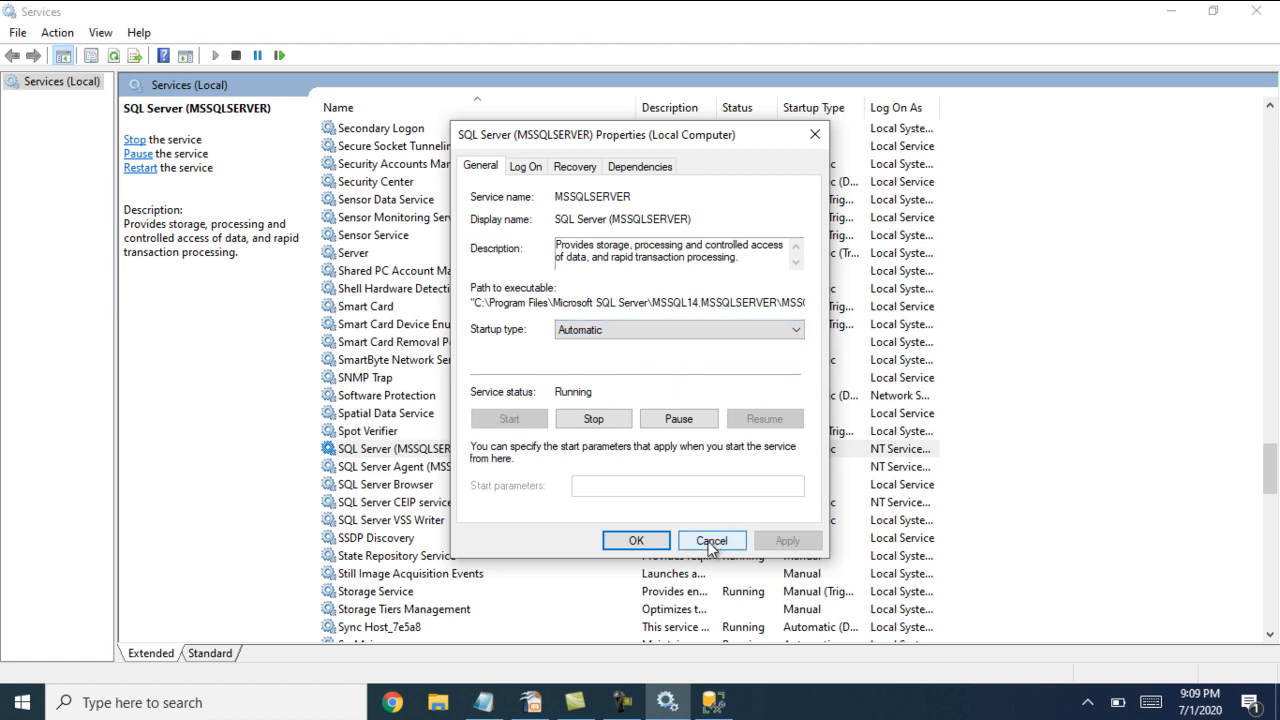
{"action": "left_click", "coordinate": [713, 541]}
{"action": "left_click", "coordinate": [465, 467]}
{"action": "left_click", "coordinate": [457, 448]}
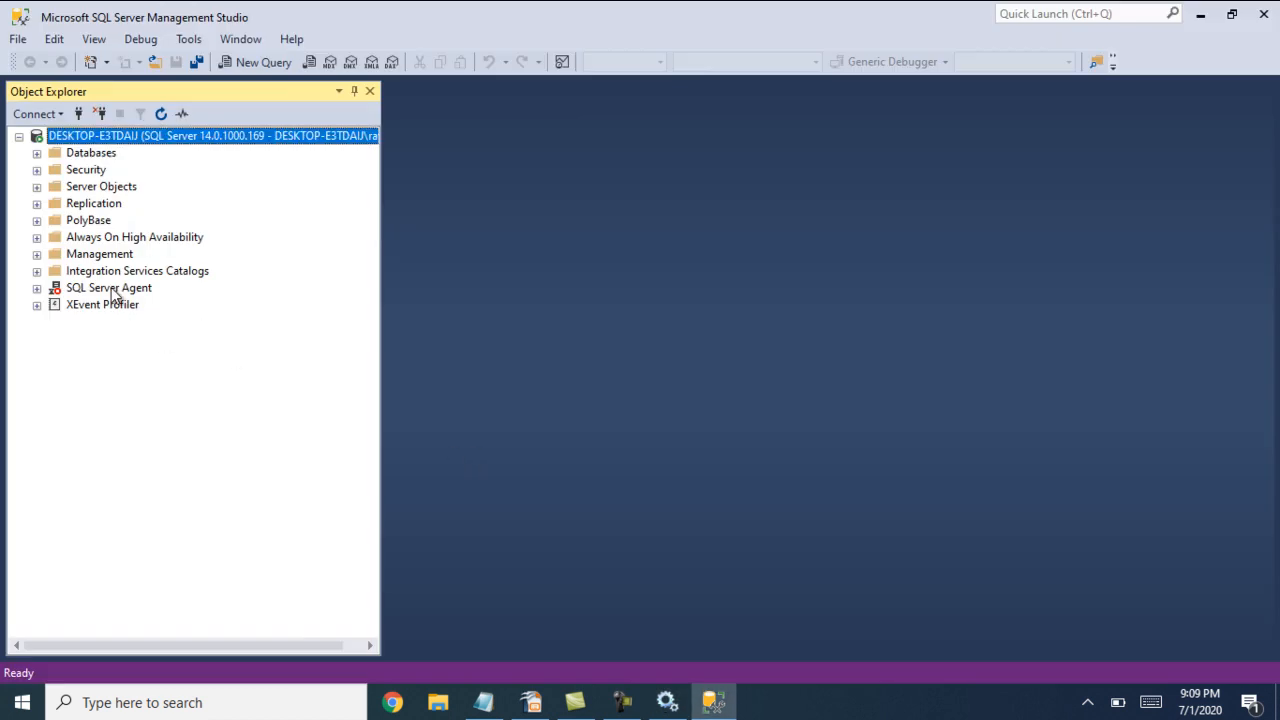
Examine the commands and child items of SQL Server Agent in SQL Server Management Studio's Object Explorer
{"action": "left_click", "coordinate": [115, 293]}
{"action": "right_click", "coordinate": [115, 293]}
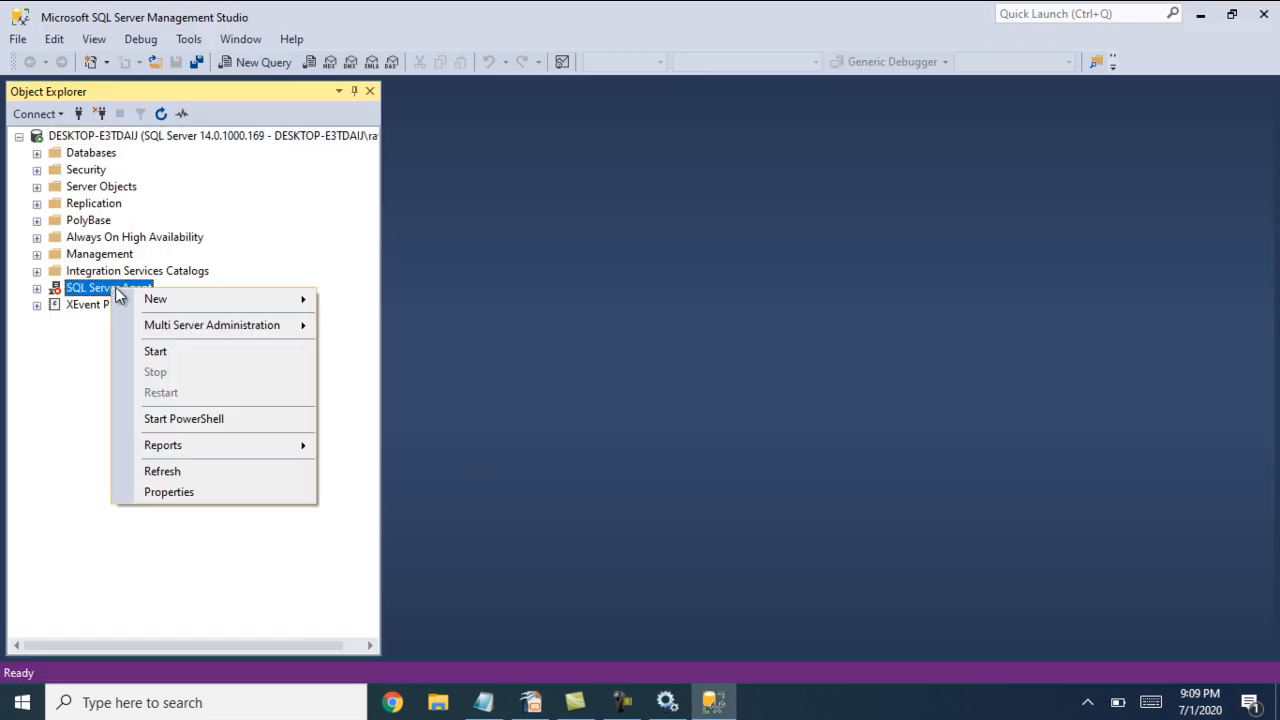
{"action": "left_click", "coordinate": [35, 290]}
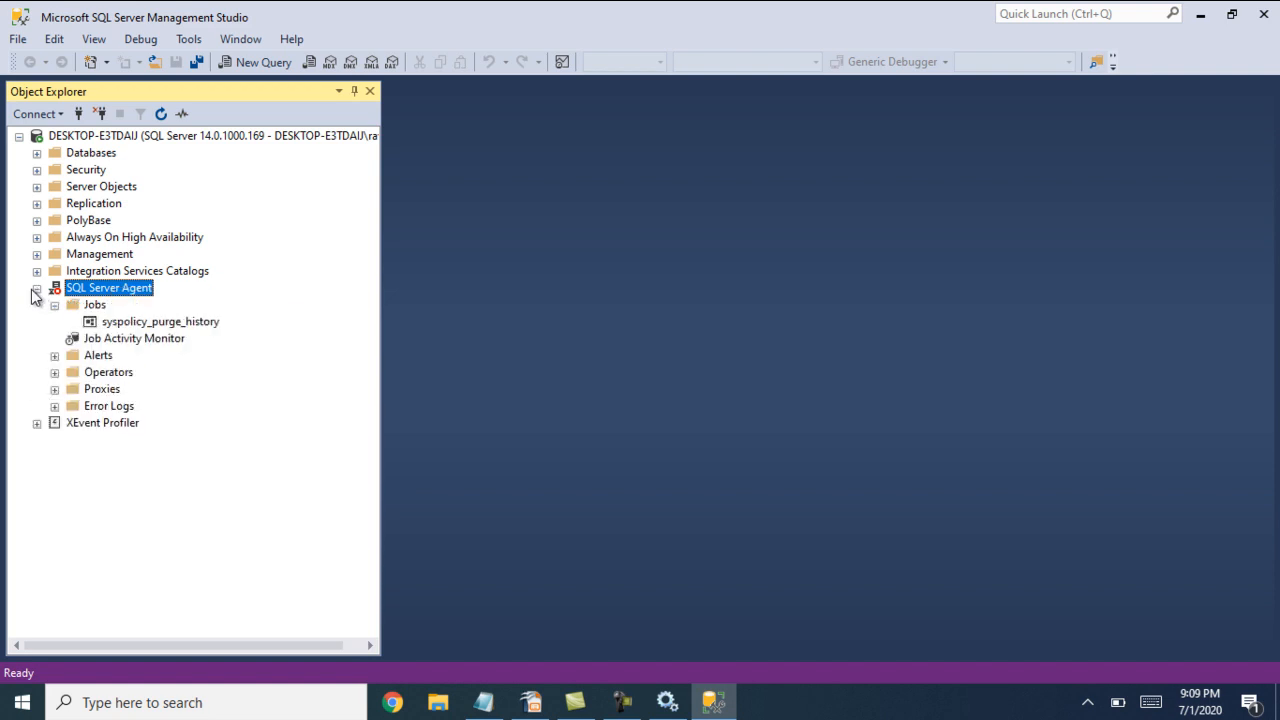
{"action": "left_click", "coordinate": [35, 289]}
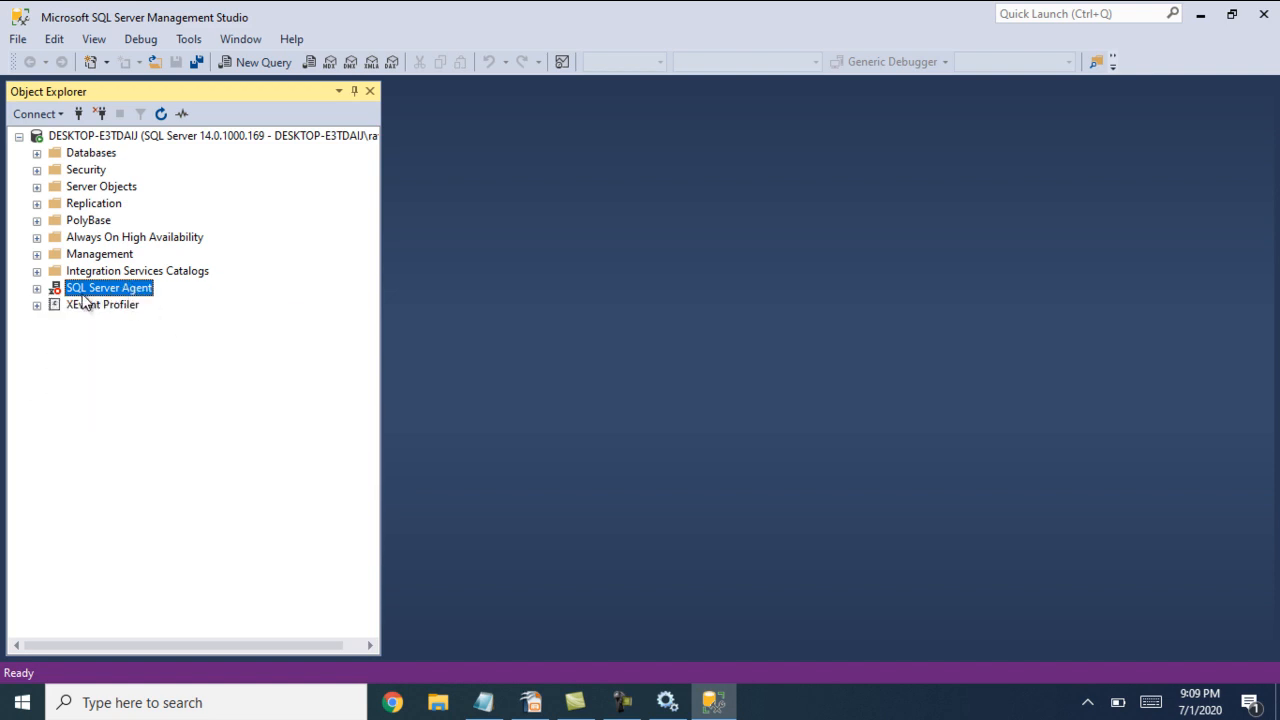
Start the SQL Server Agent (MSSQLSERVER) service in the Services console
{"action": "key", "text": "alt+Tab"}
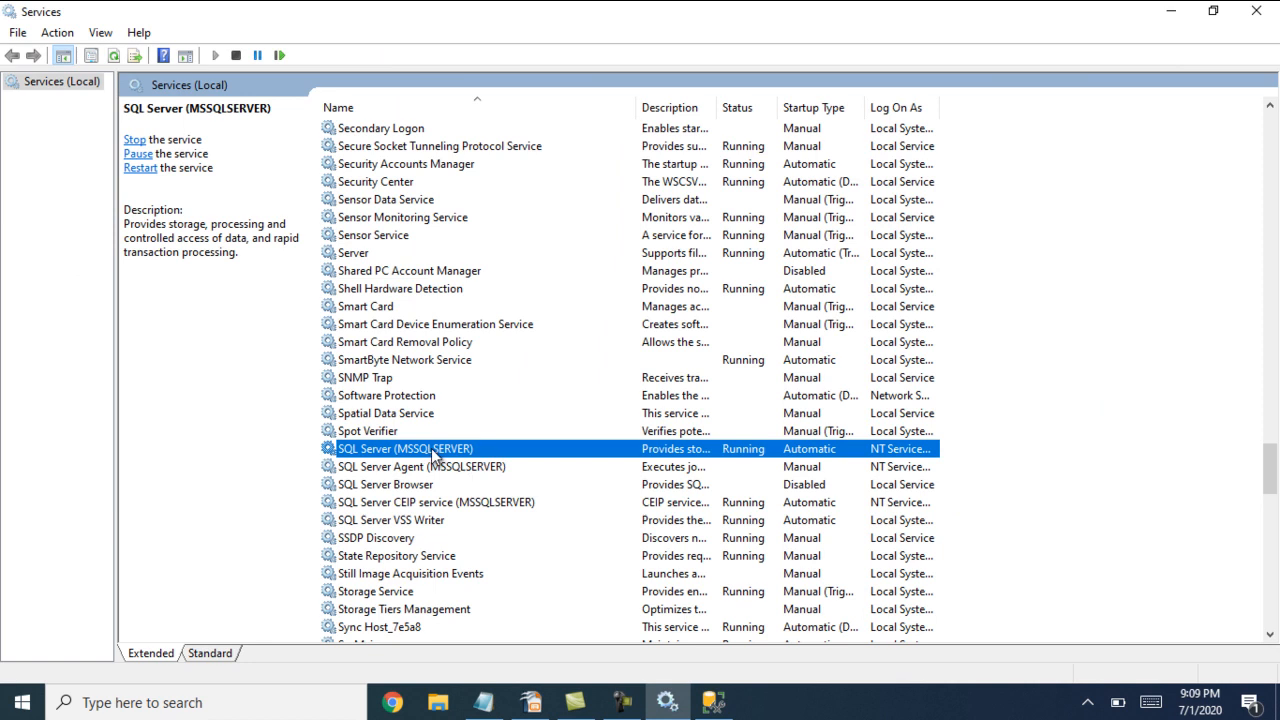
{"action": "right_click", "coordinate": [432, 452]}
{"action": "left_click", "coordinate": [424, 467]}
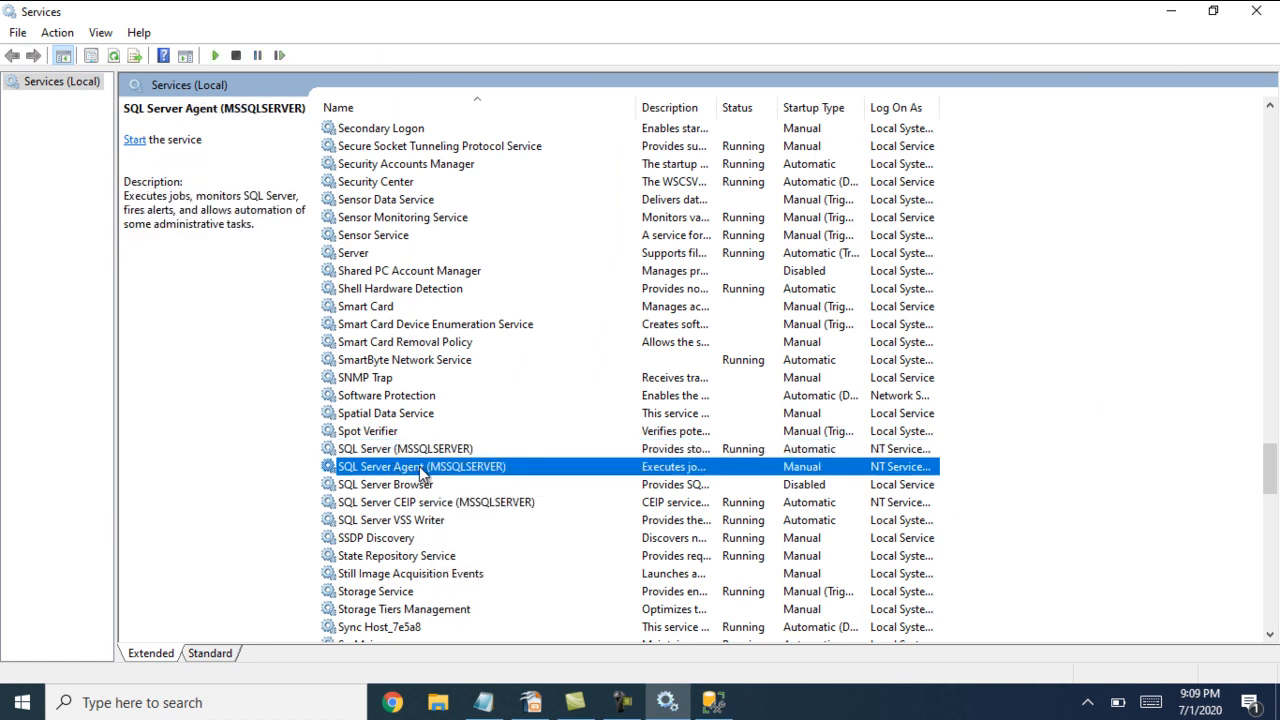
{"action": "right_click", "coordinate": [440, 478]}
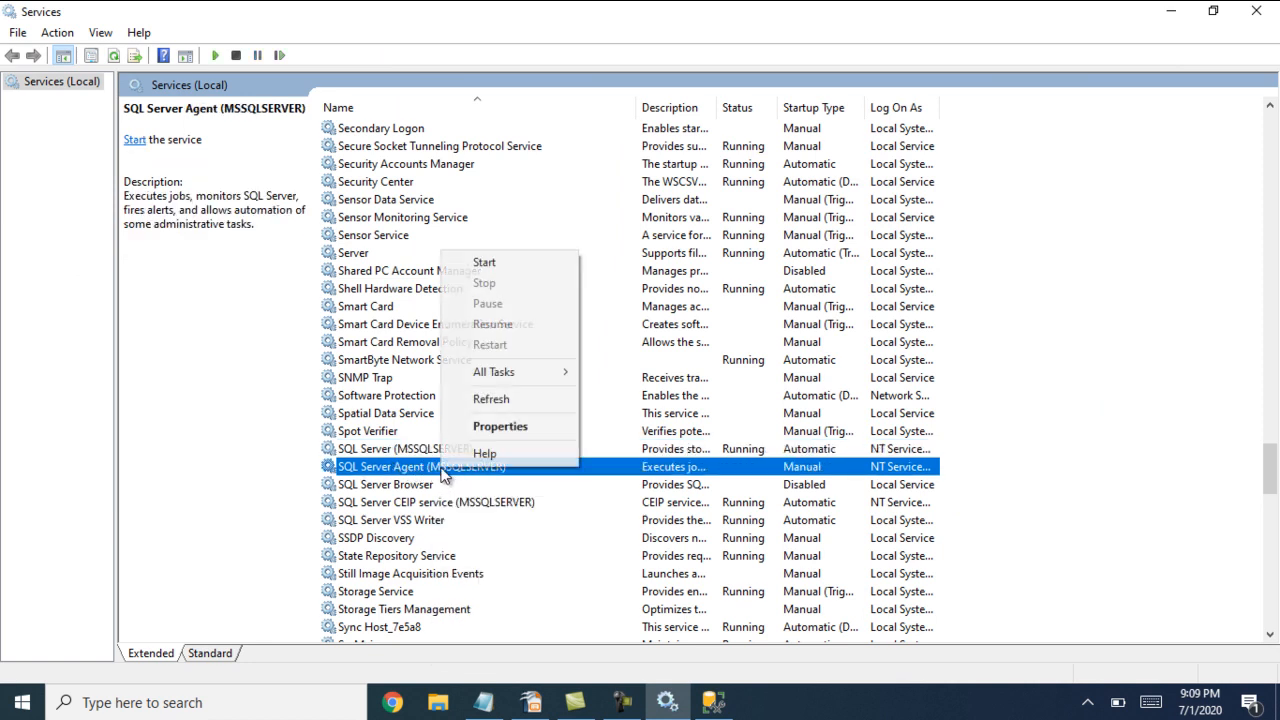
{"action": "left_click", "coordinate": [496, 263]}
Refresh the SQL Server Agent node in SQL Server Management Studio's Object Explorer
{"action": "key", "text": "alt+Tab"}
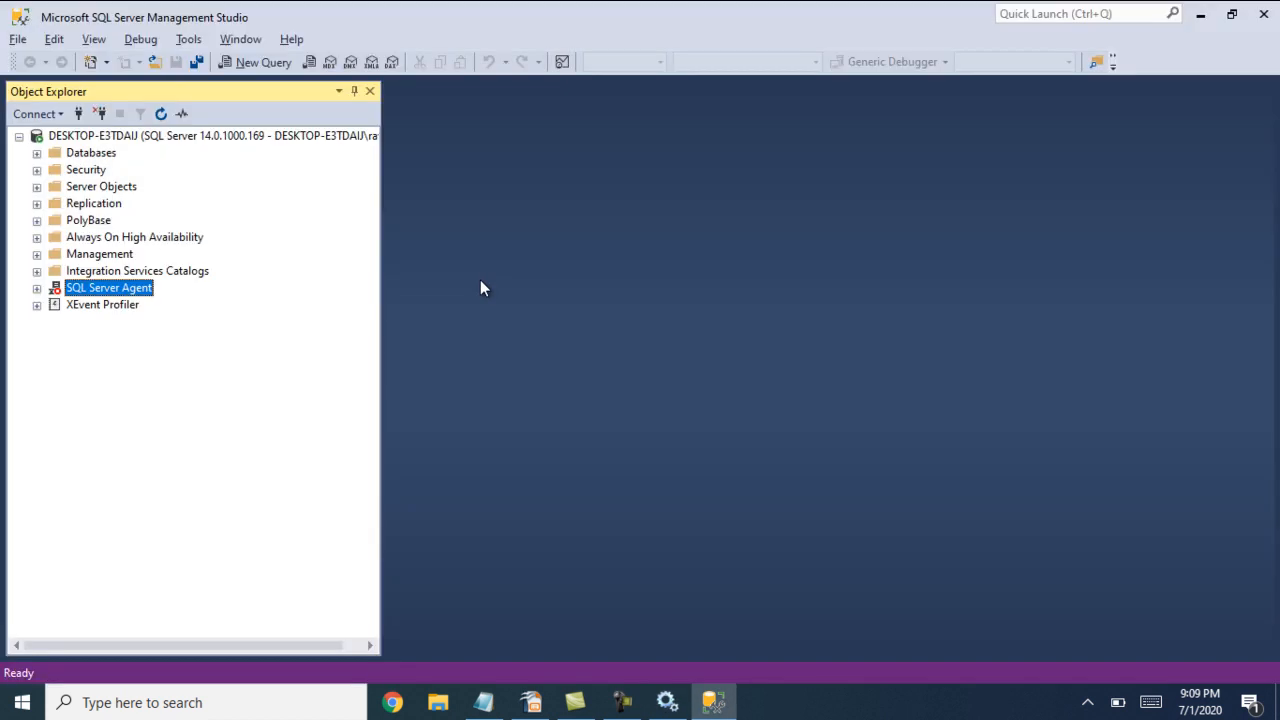
{"action": "key", "text": "alt+Tab"}
{"action": "key", "text": "alt+Tab"}
{"action": "right_click", "coordinate": [101, 285]}
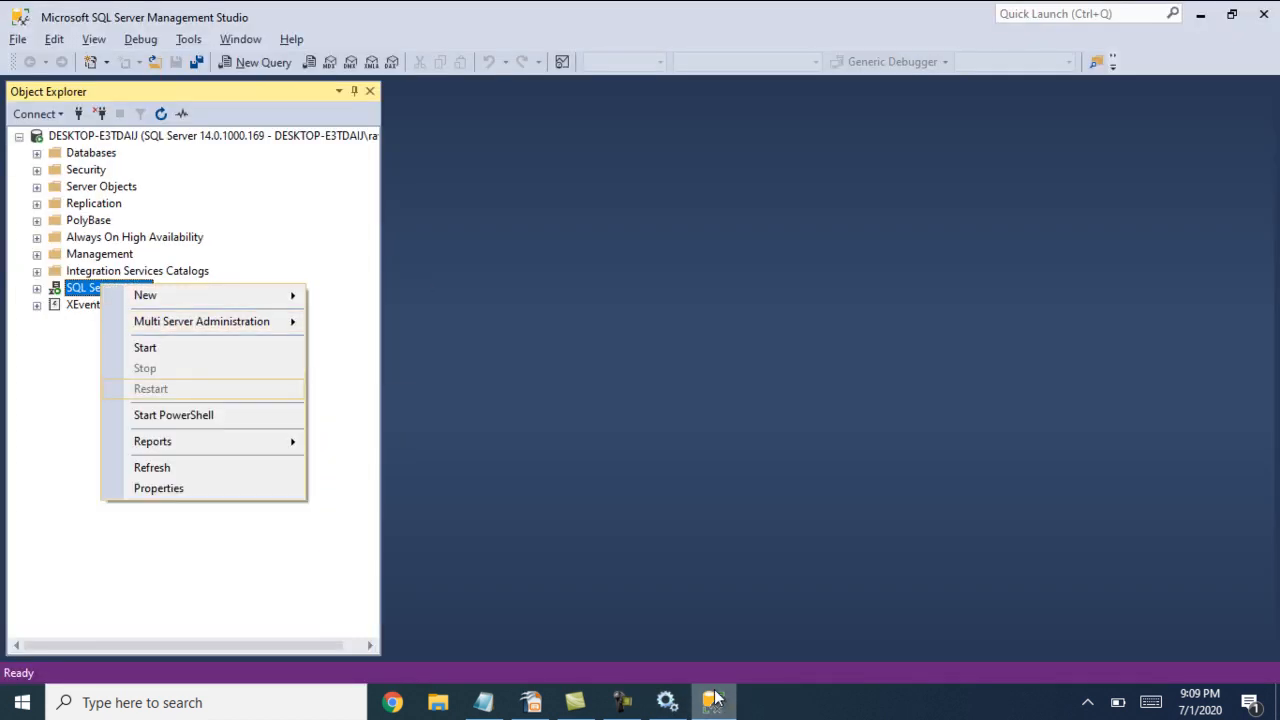
{"action": "left_click", "coordinate": [179, 465]}
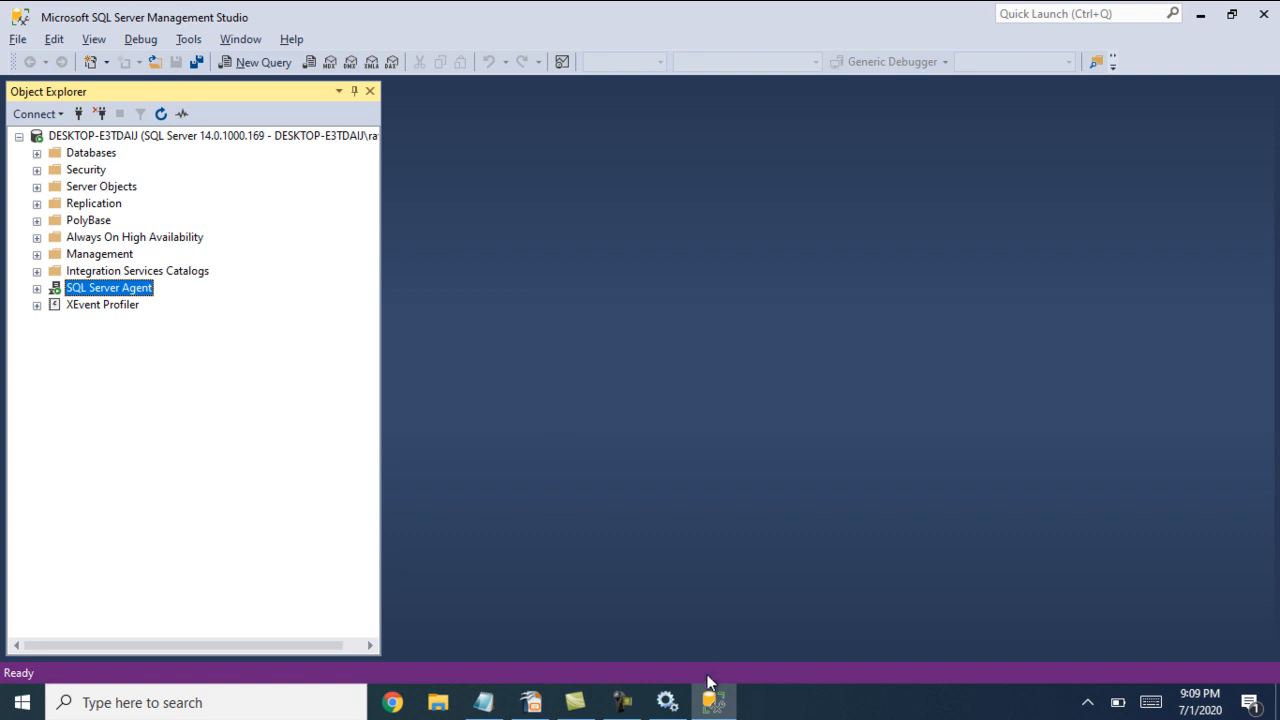
Check the SQL Server Agent (MSSQLSERVER) and SQL Server Browser entries in the Services console
{"action": "left_click", "coordinate": [670, 702]}
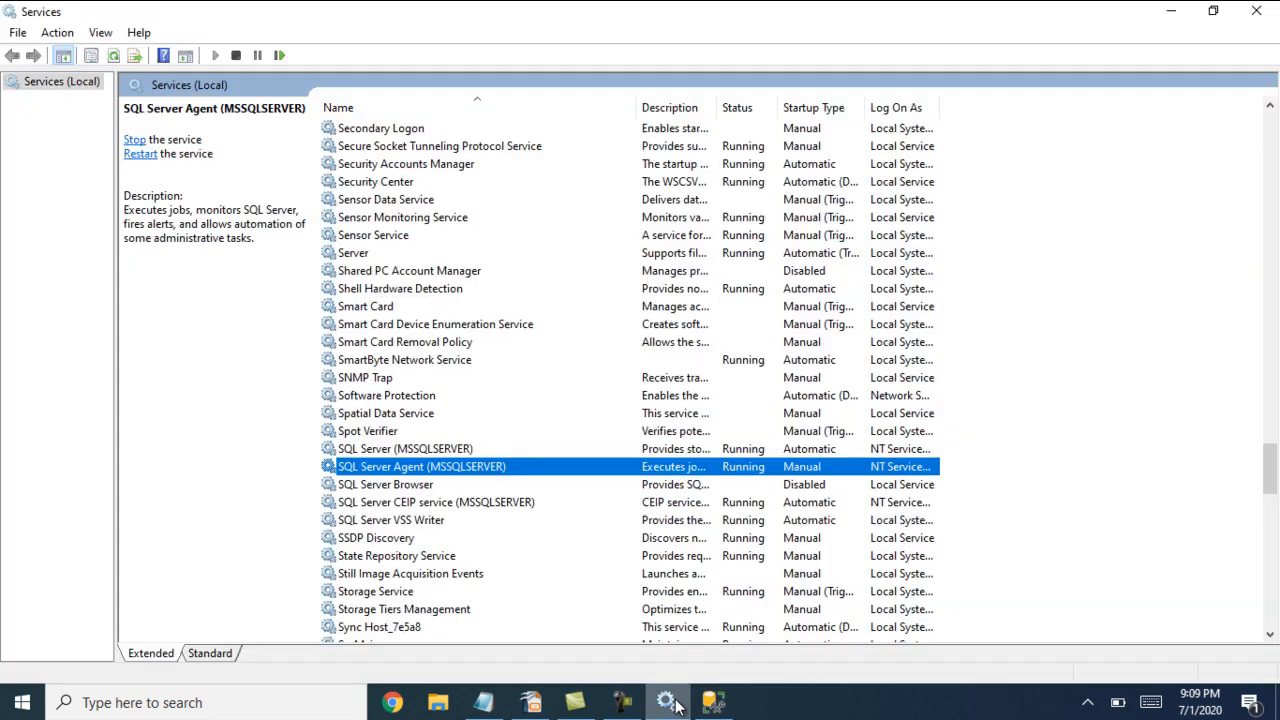
{"action": "left_click", "coordinate": [430, 485]}
{"action": "left_click", "coordinate": [430, 467]}
{"action": "left_click", "coordinate": [423, 485]}
{"action": "left_click", "coordinate": [433, 467]}
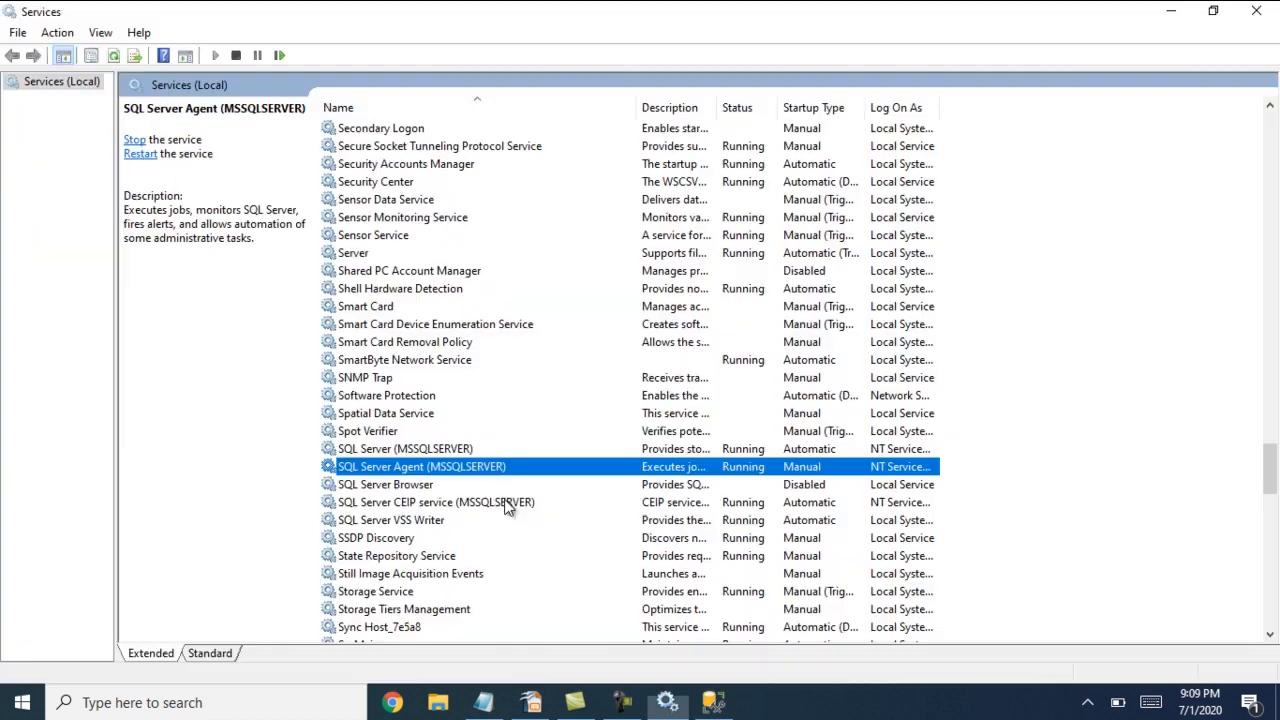
Stop the SQL Server Agent (MSSQLSERVER) service and refresh the SQL Server Agent node in SQL Server Management Studio
{"action": "right_click", "coordinate": [466, 467]}
{"action": "left_click", "coordinate": [527, 499]}
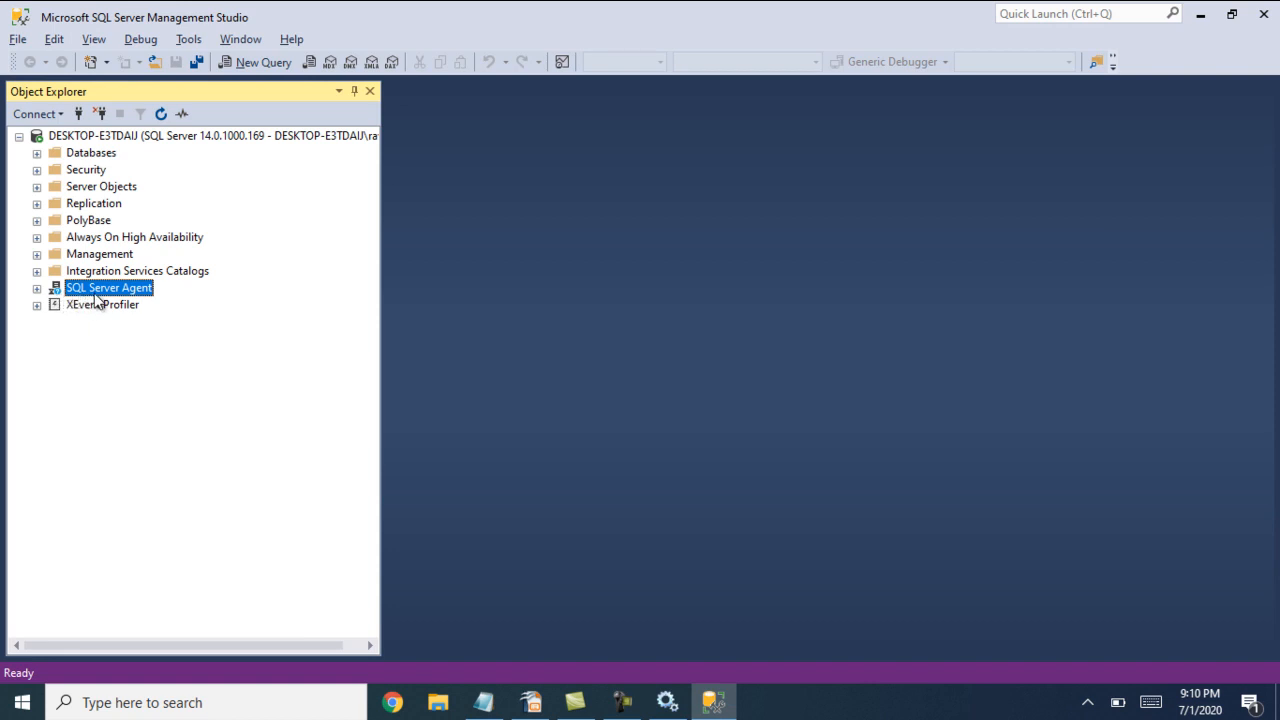
{"action": "right_click", "coordinate": [95, 295]}
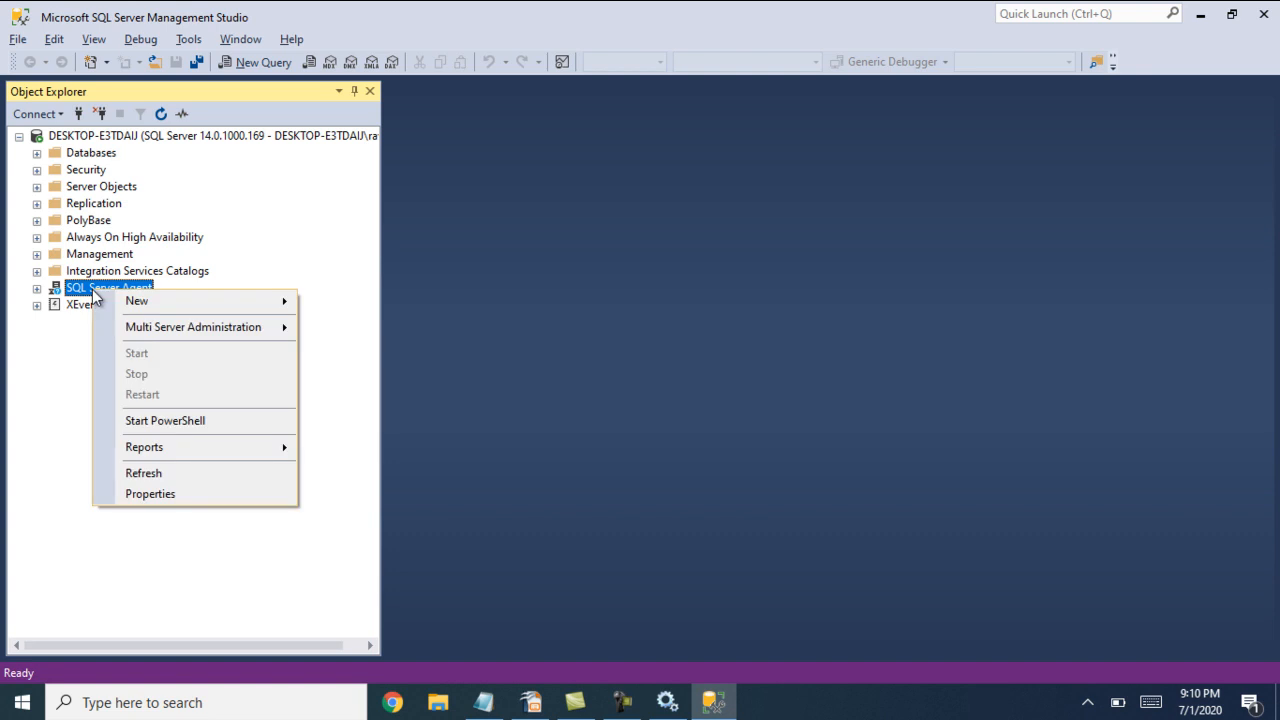
{"action": "left_click", "coordinate": [150, 472]}
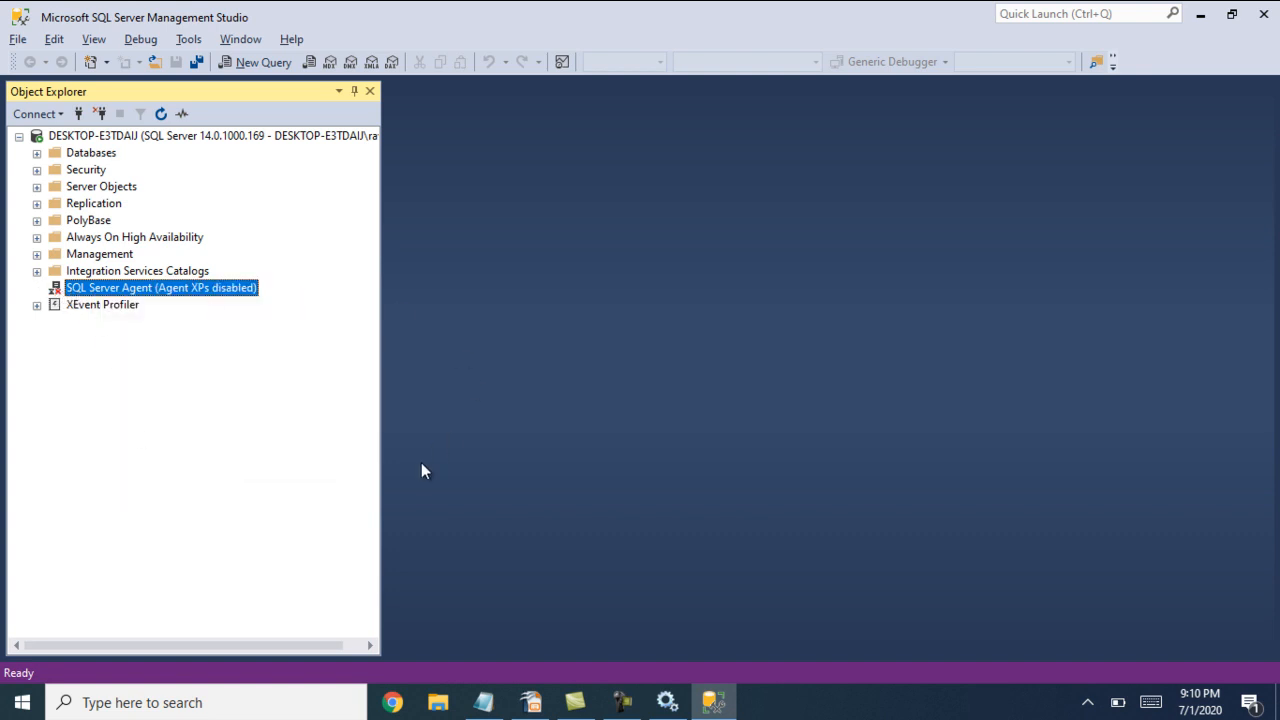
Return to the Services console and start the SQL Server Agent (MSSQLSERVER) service again
{"action": "left_click", "coordinate": [667, 702]}
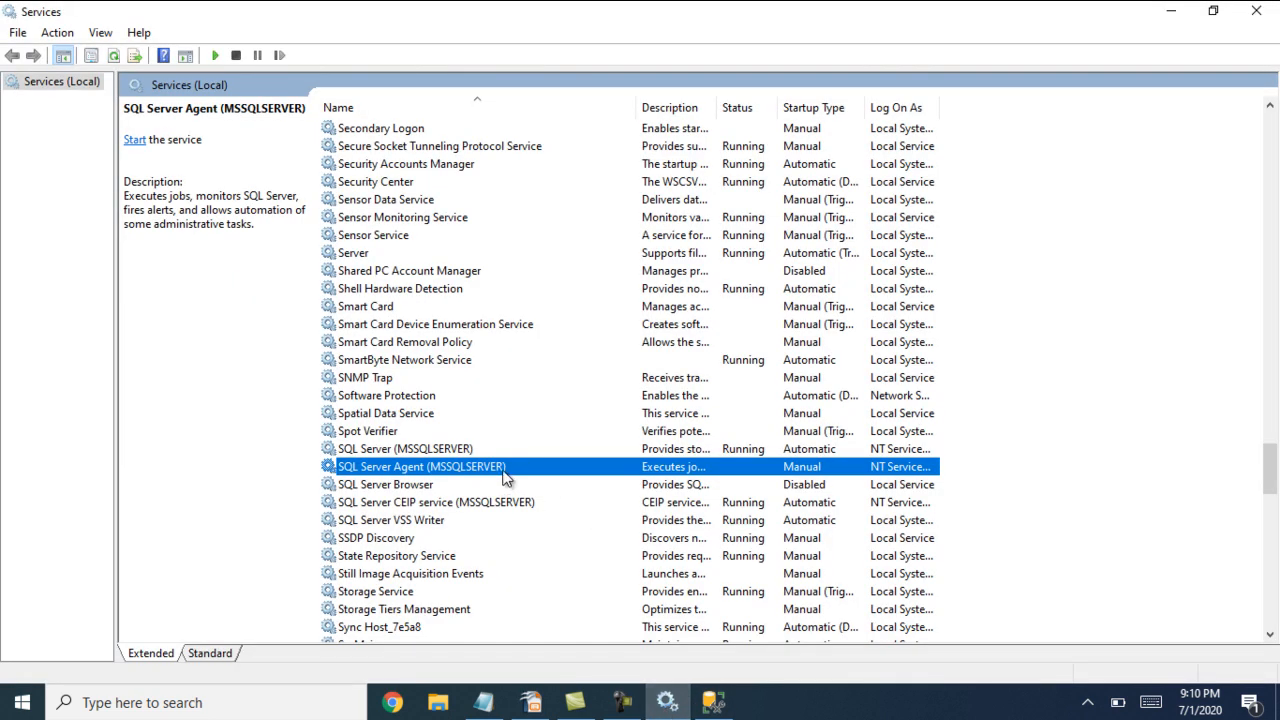
{"action": "right_click", "coordinate": [505, 476]}
{"action": "left_click", "coordinate": [554, 266]}
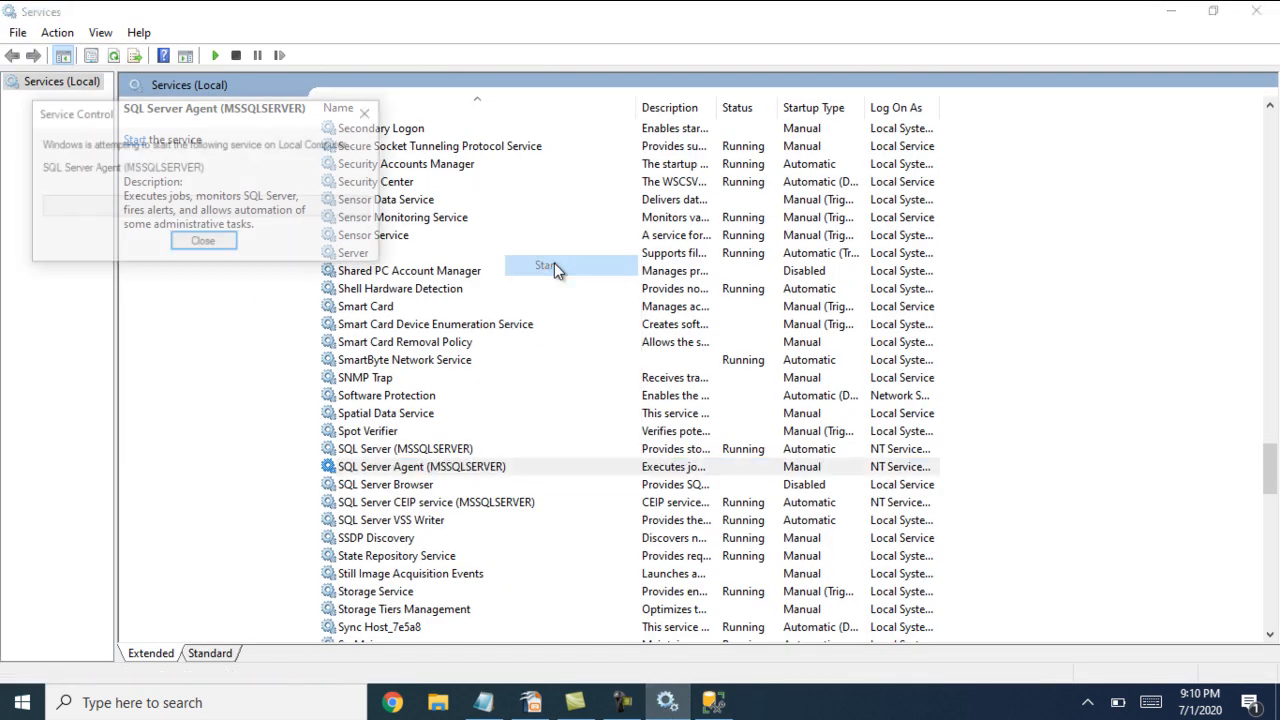
Switch to SQL Server Management Studio and refresh the SQL Server Agent node in Object Explorer
{"action": "key", "text": "alt+Tab"}
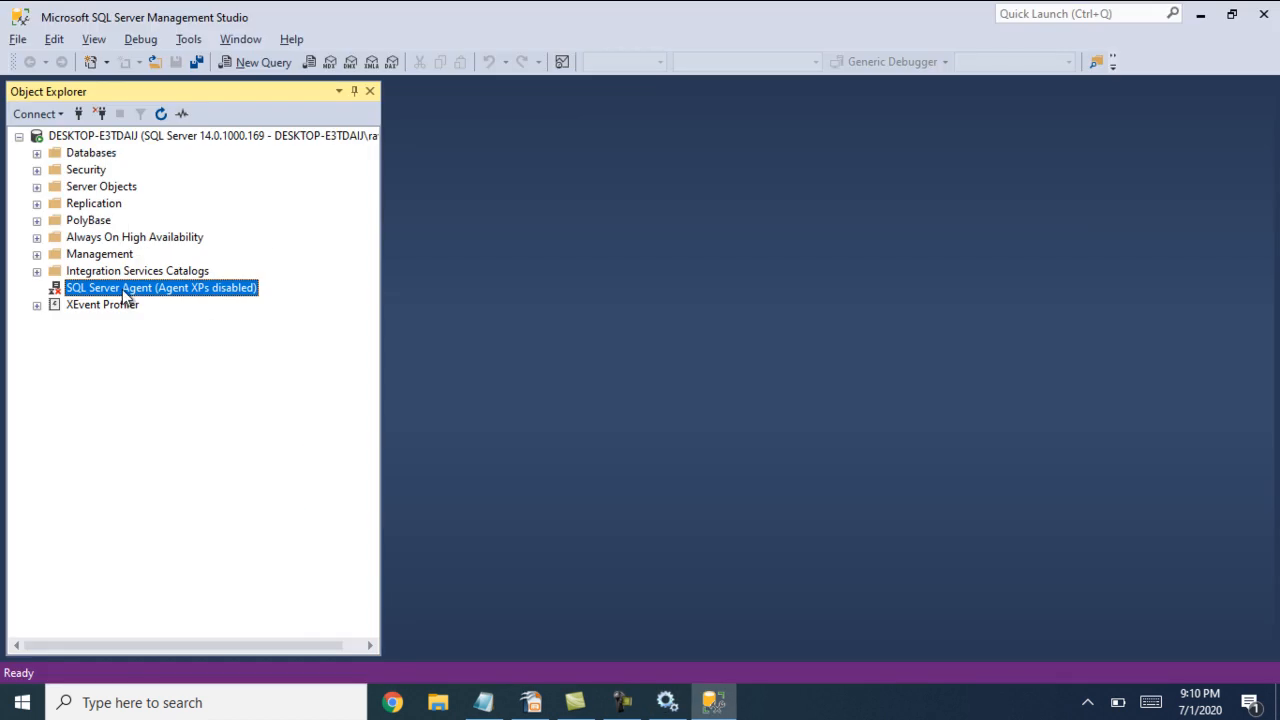
{"action": "right_click", "coordinate": [123, 290]}
{"action": "left_click", "coordinate": [76, 288]}
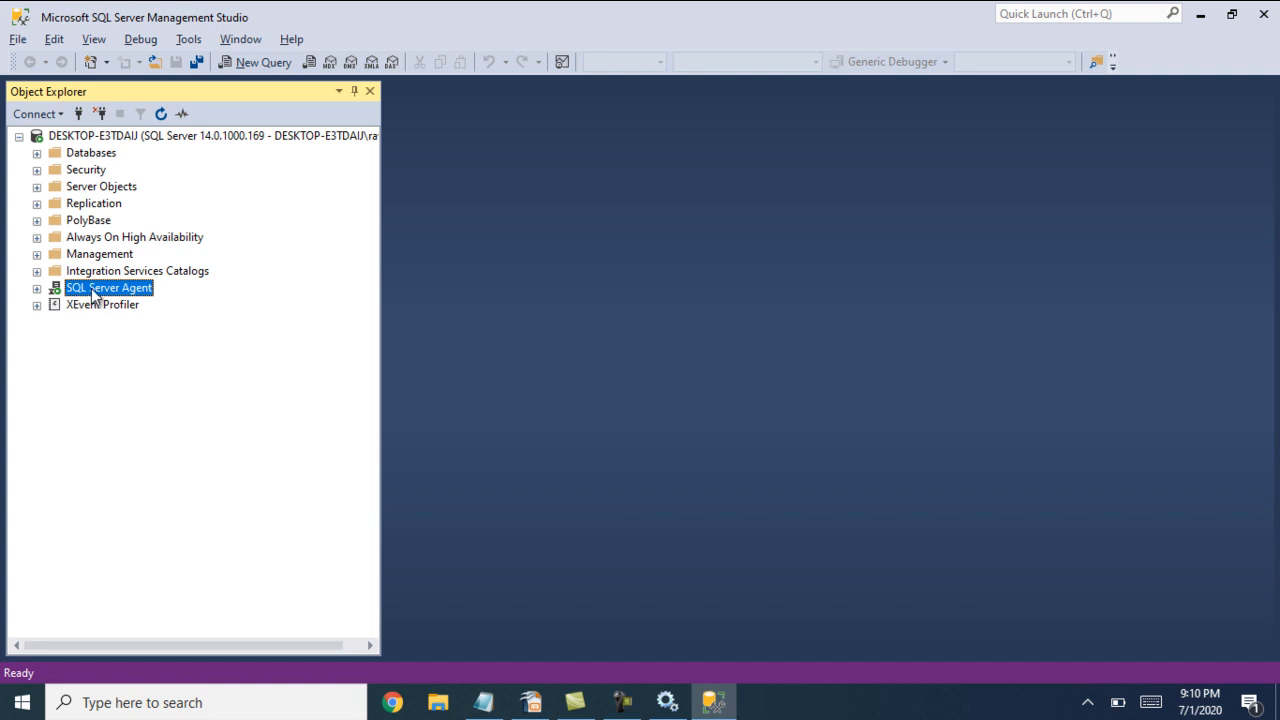
Examine the contents of the SQL Server Agent node and its Jobs folder, leaving both collapsed
{"action": "left_click", "coordinate": [37, 288]}
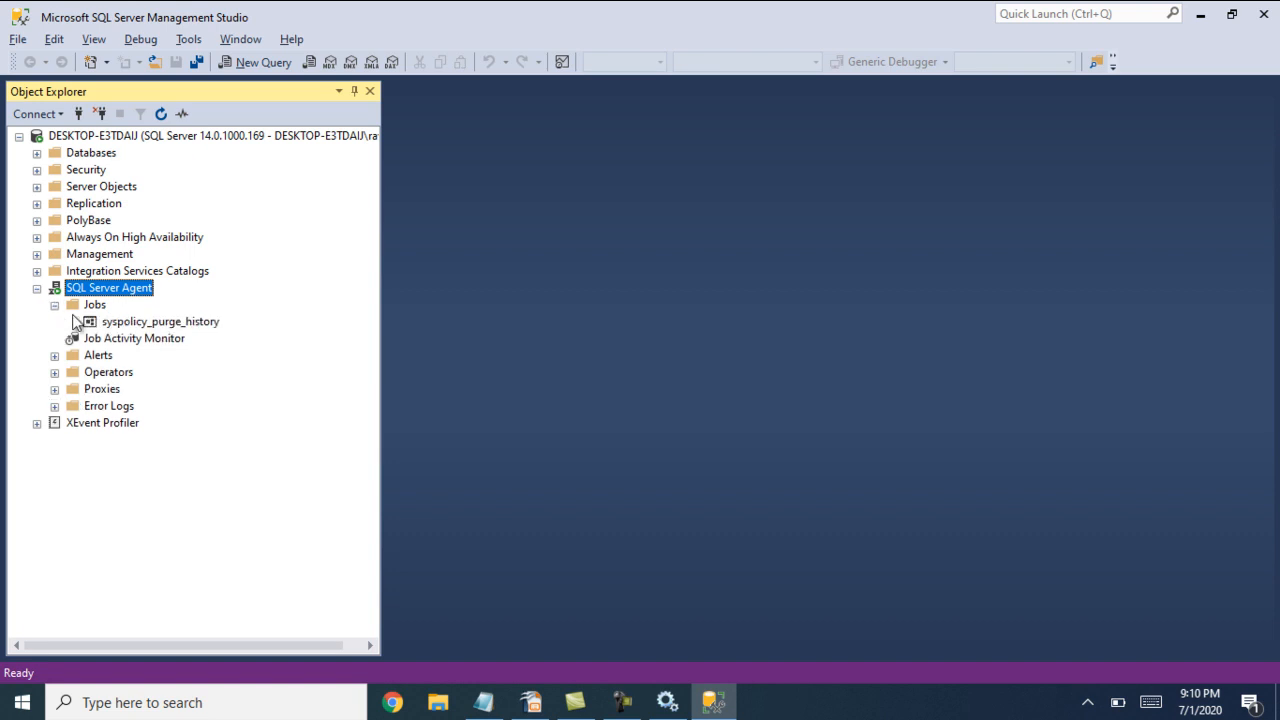
{"action": "left_click", "coordinate": [55, 305]}
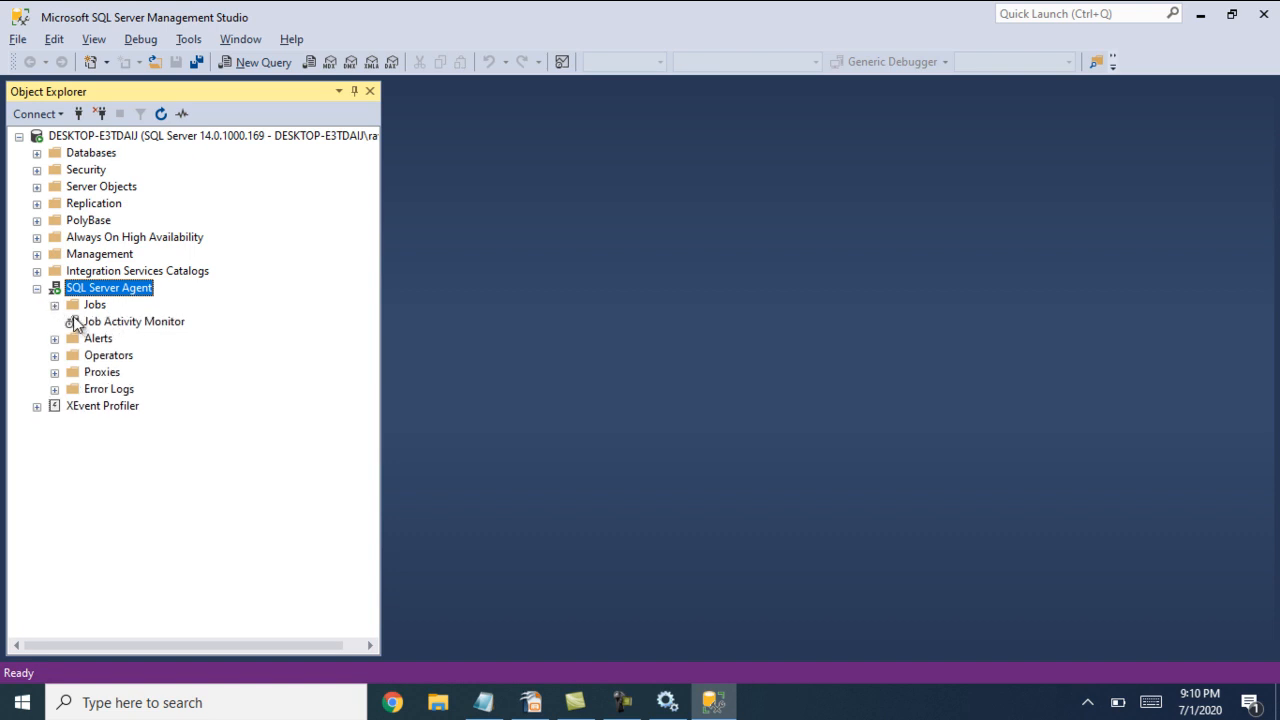
{"action": "left_click", "coordinate": [37, 288]}
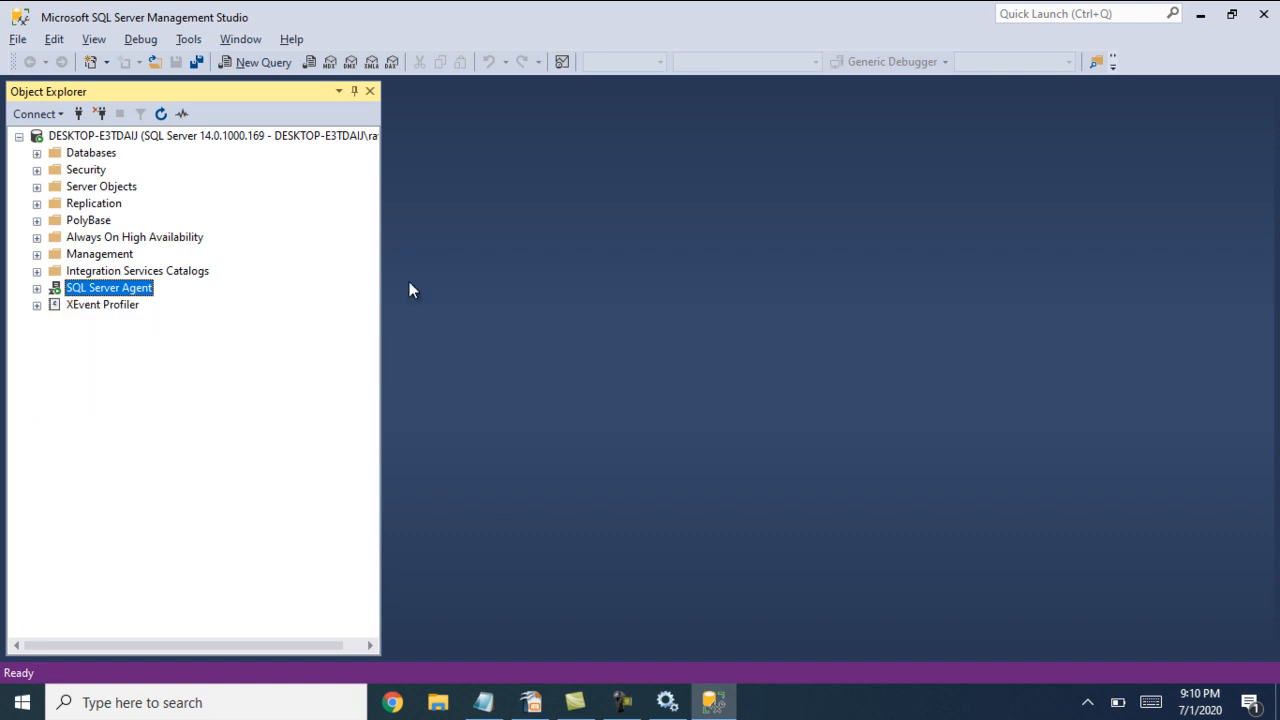
{"action": "left_click", "coordinate": [105, 138]}
{"action": "left_click", "coordinate": [97, 290]}
Switch to the Services console and compare the SQL Server (MSSQLSERVER) and SQL Server Agent (MSSQLSERVER) entries
{"action": "left_click", "coordinate": [666, 701]}
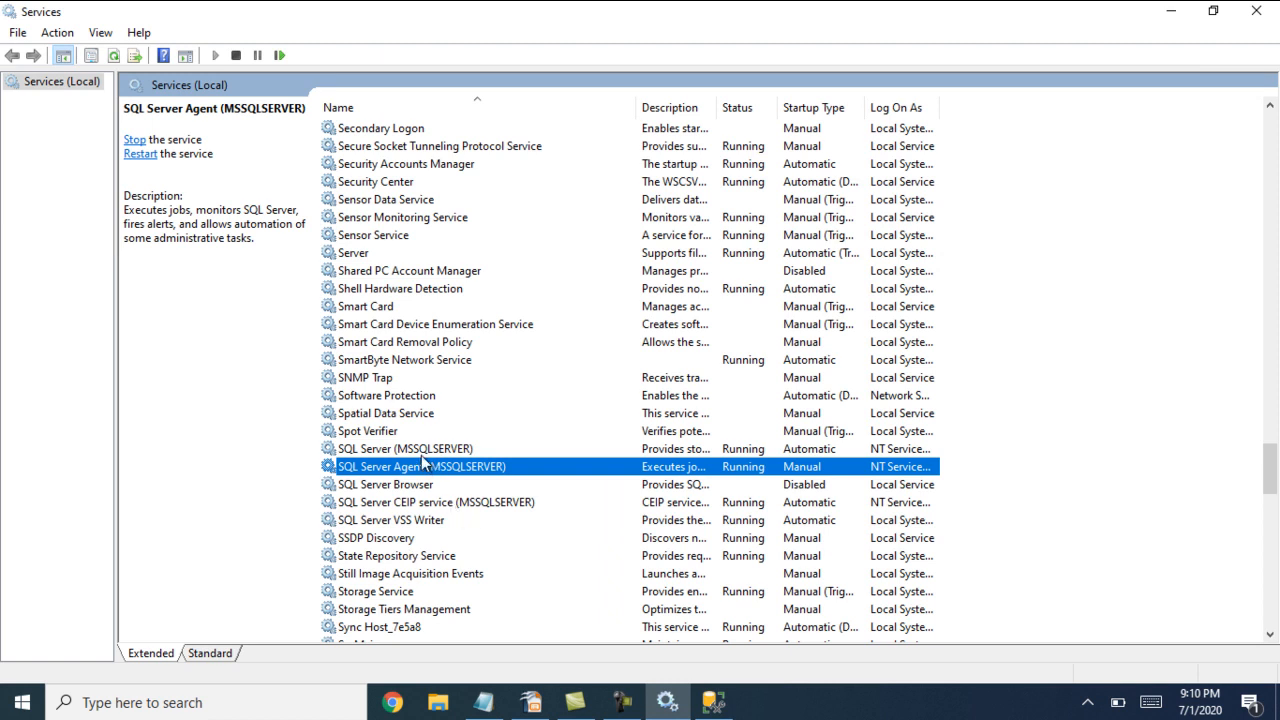
{"action": "left_click", "coordinate": [412, 450]}
{"action": "left_click", "coordinate": [414, 466]}
{"action": "left_click", "coordinate": [410, 449]}
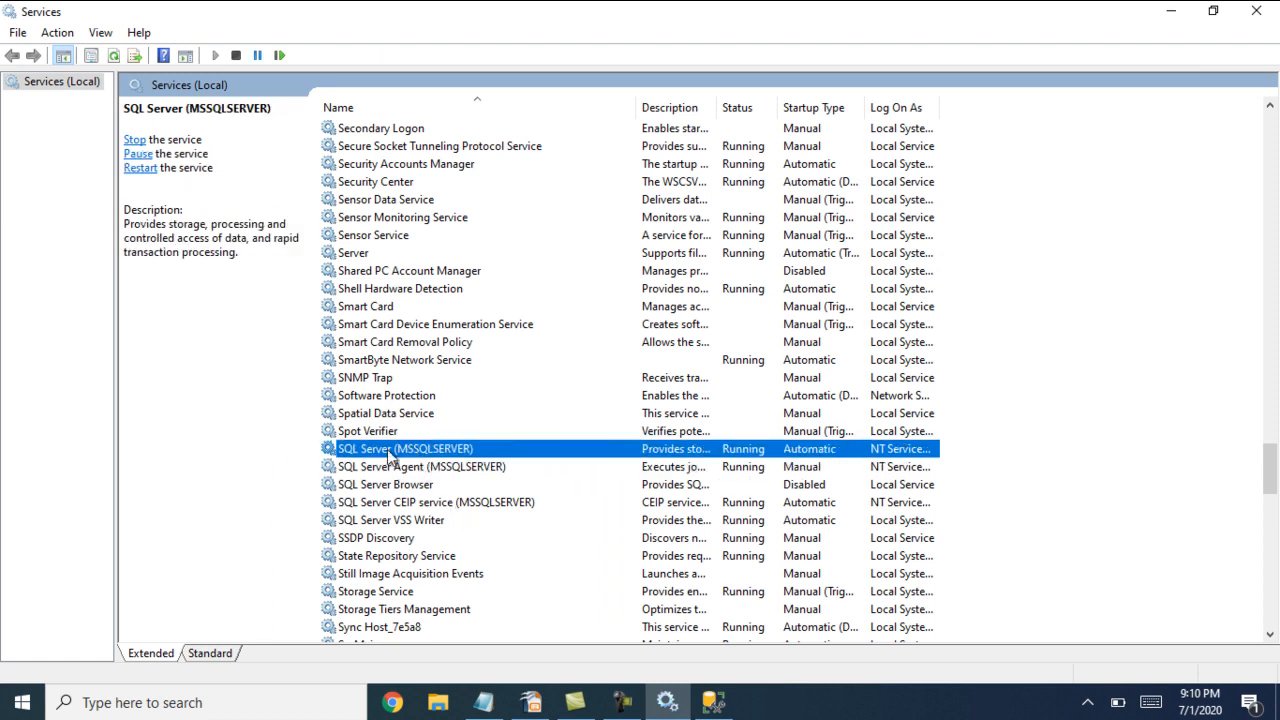
{"action": "left_click", "coordinate": [404, 466]}
{"action": "left_click", "coordinate": [408, 452]}
{"action": "left_click", "coordinate": [405, 470]}
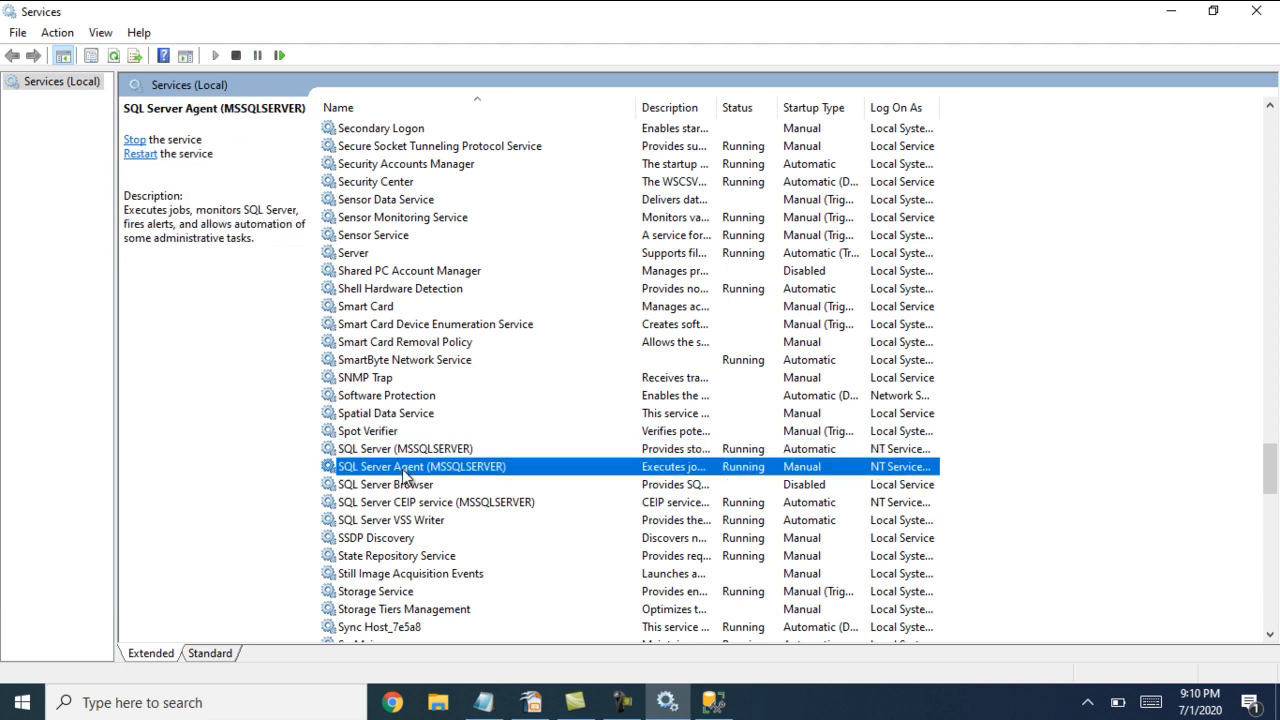